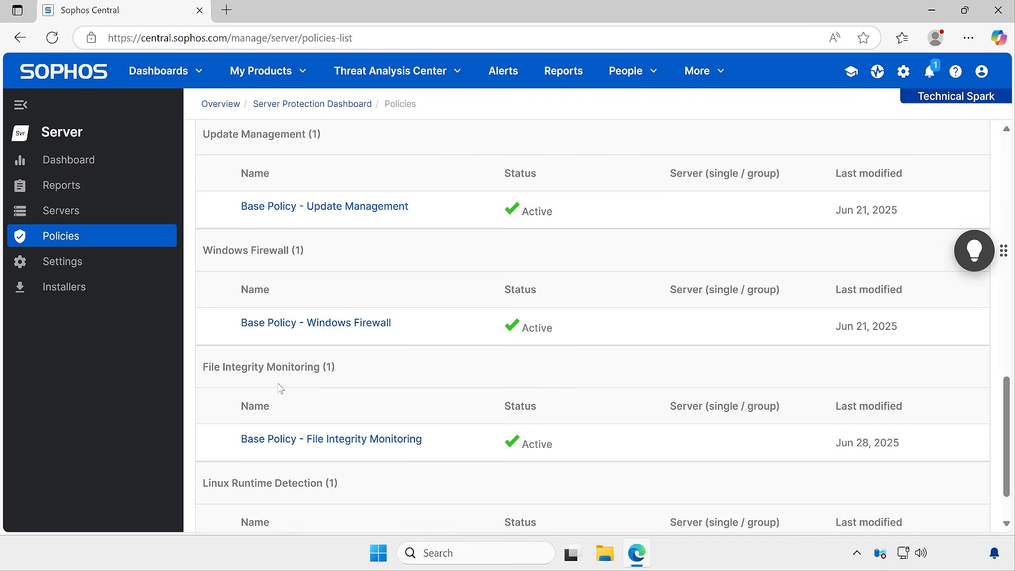
Clone the Base Policy - File Integrity Monitoring policy, naming the clone Base Policy (FIM)
click(316, 442)
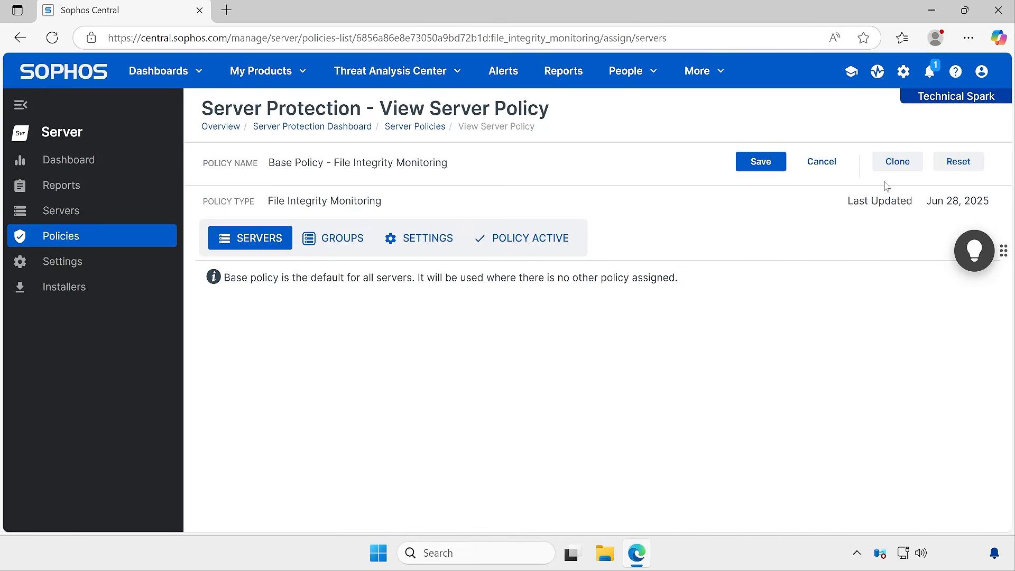
click(898, 162)
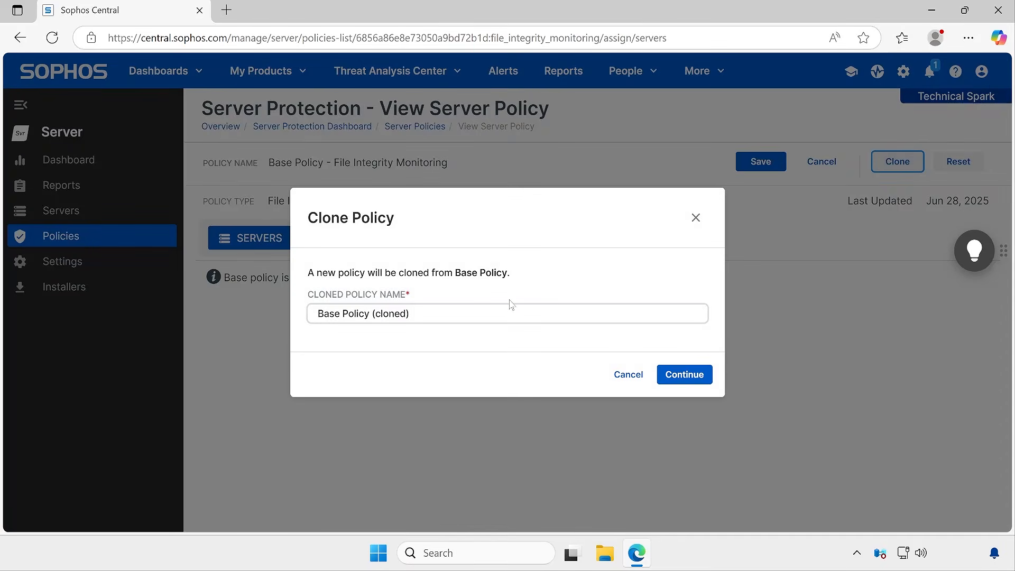
drag(418, 314, 384, 314)
click(406, 315)
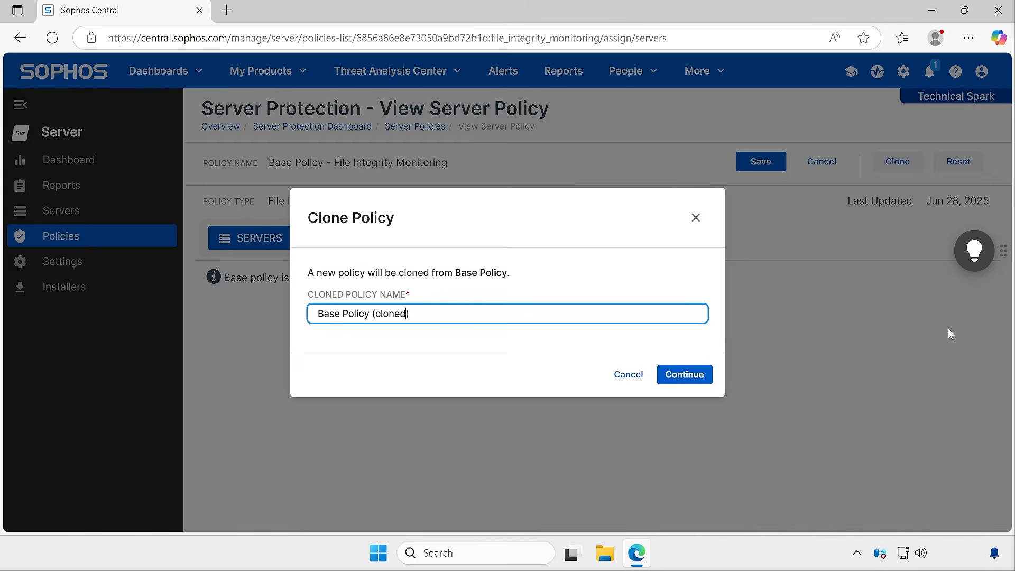
key(ctrl+shift+Left)
text(Fl)
click(687, 374)
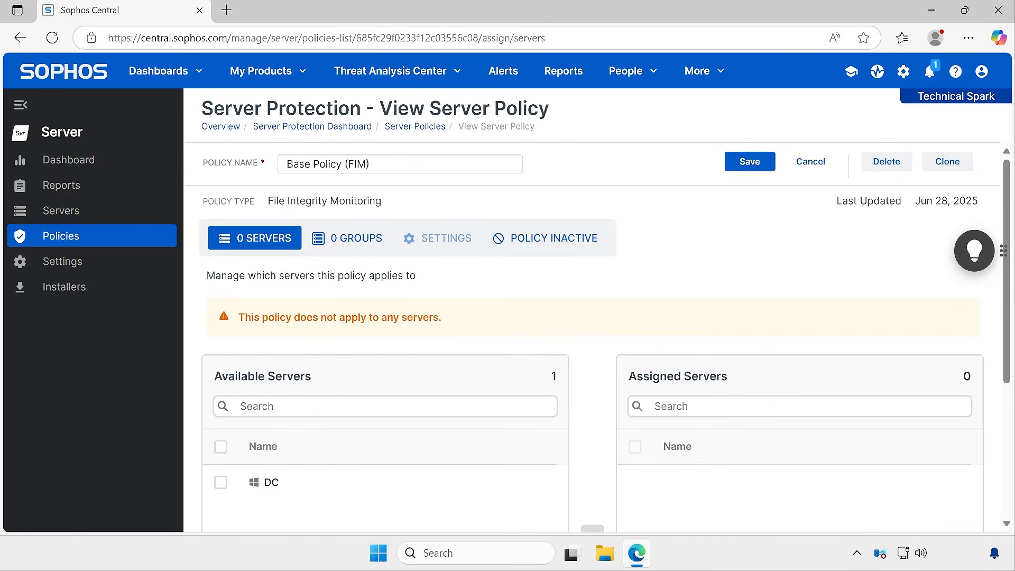
Assign the DC server to the cloned policy
drag(402, 164, 261, 167)
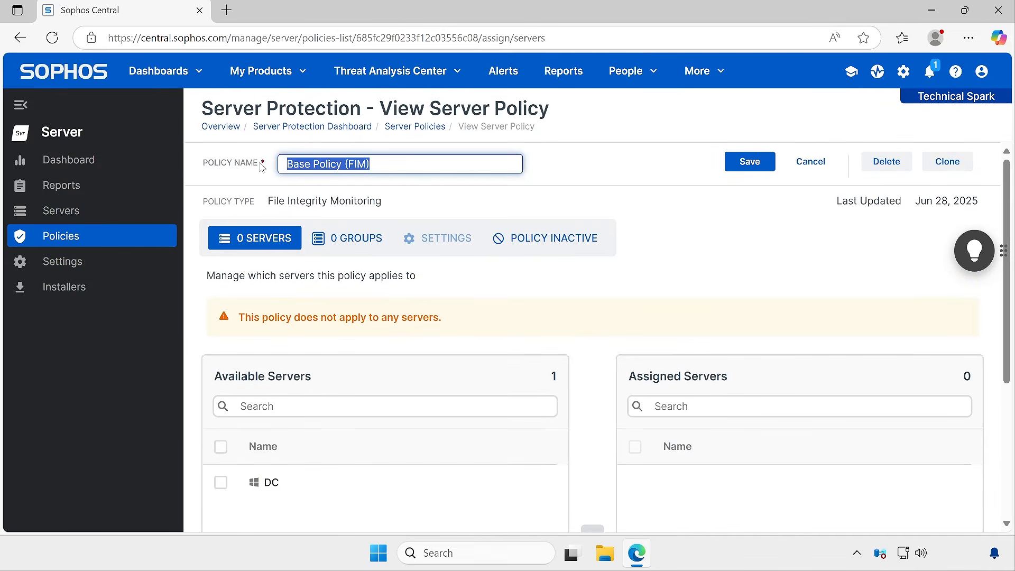
click(220, 482)
scroll(608, 481, down, 2)
scroll(601, 460, down, 2)
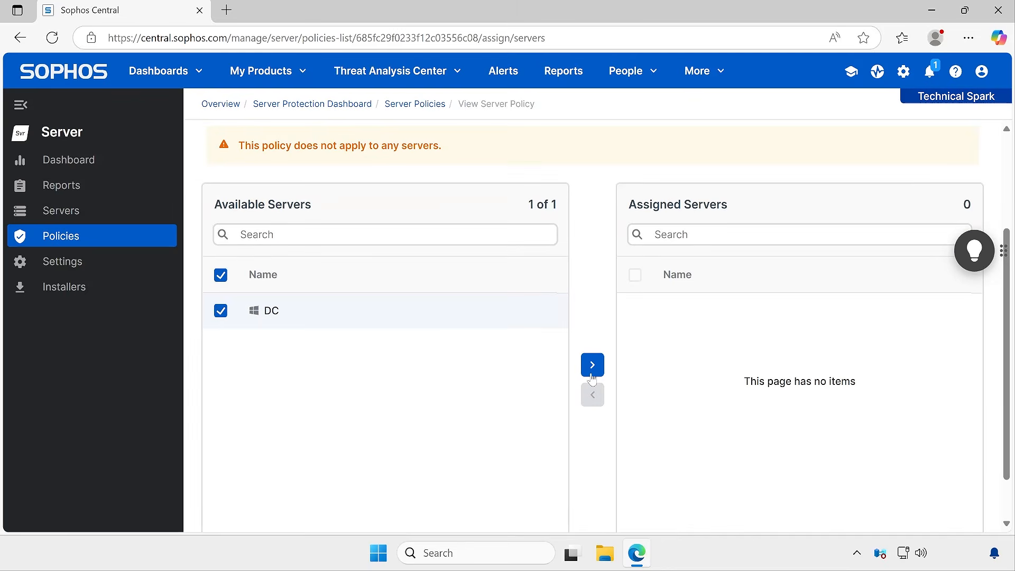
click(592, 365)
Switch the cloned policy to Active after reviewing its server group assignments
click(353, 132)
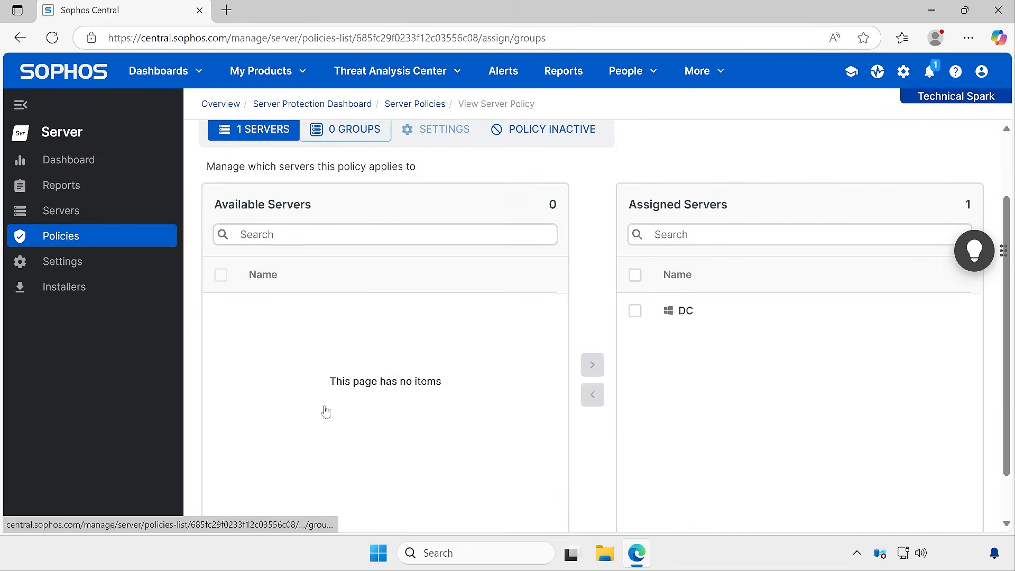
scroll(302, 404, down, 1)
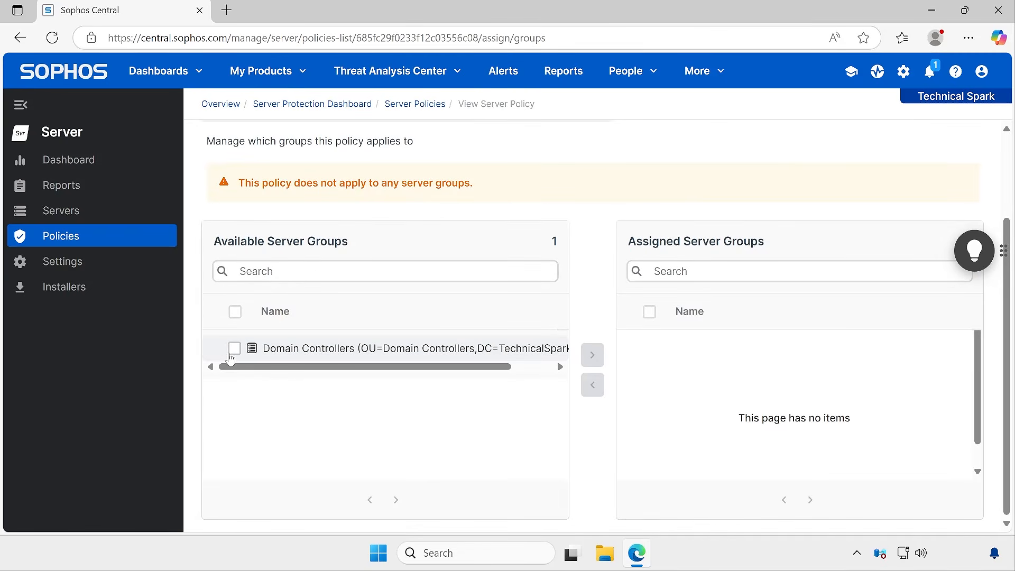
scroll(365, 340, up, 2)
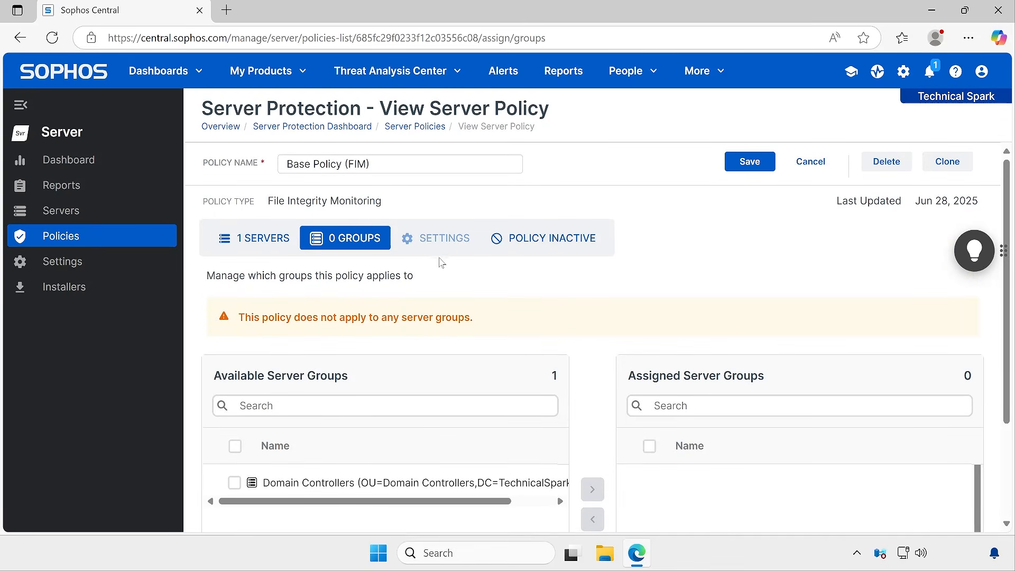
click(575, 245)
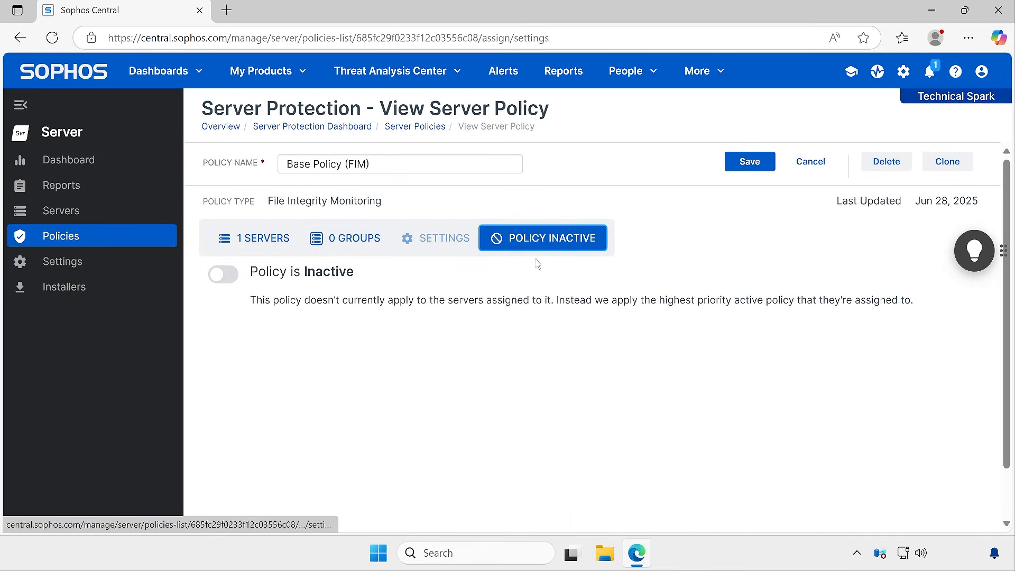
click(235, 275)
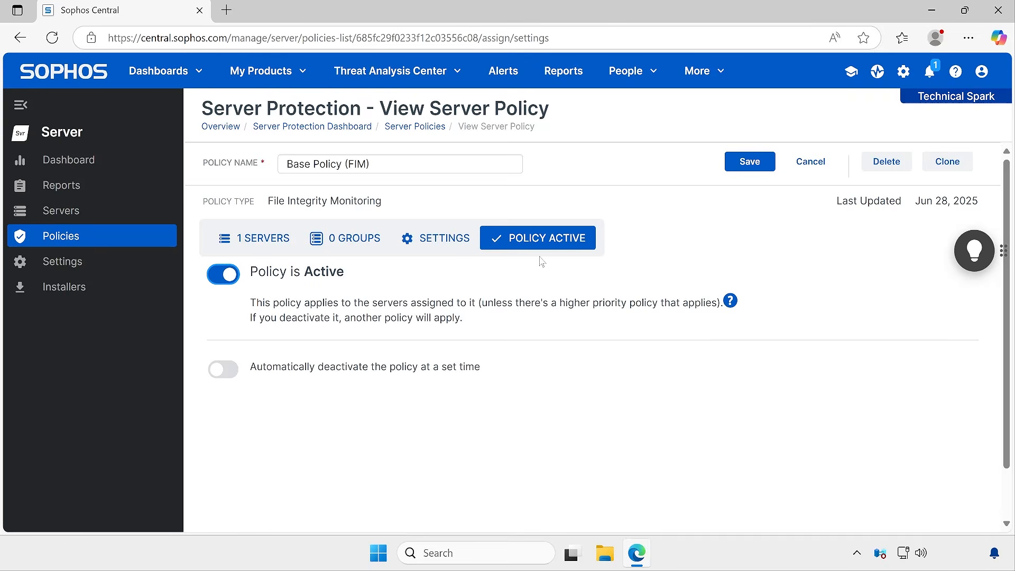
Turn on Use File Integrity Monitoring in the policy settings
click(430, 244)
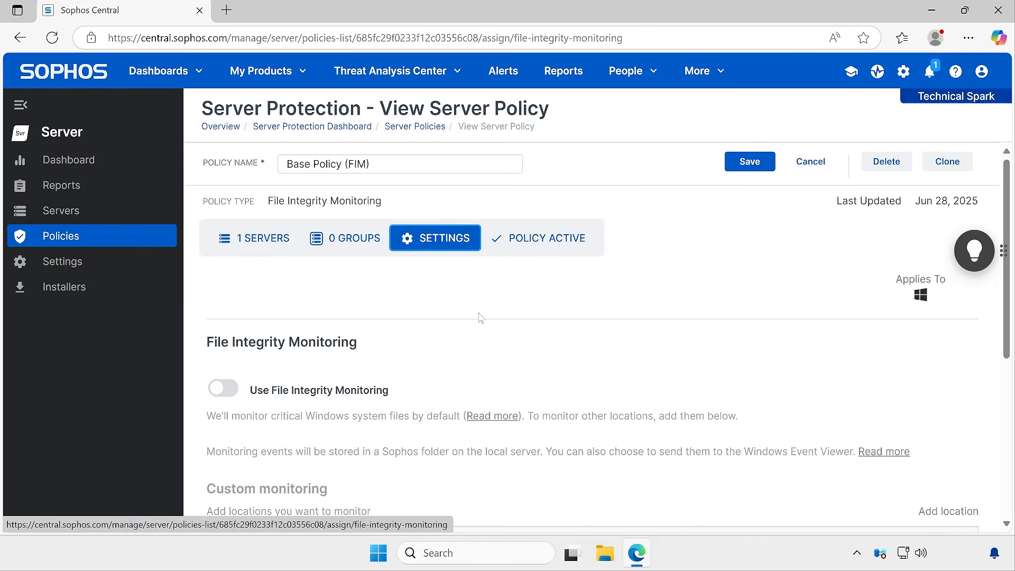
scroll(539, 375, down, 2)
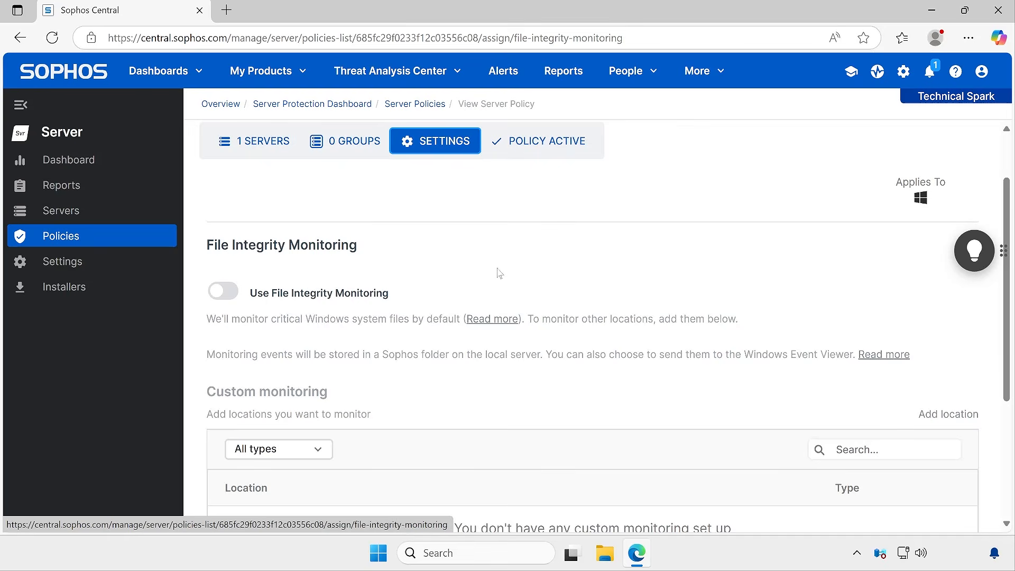
click(223, 292)
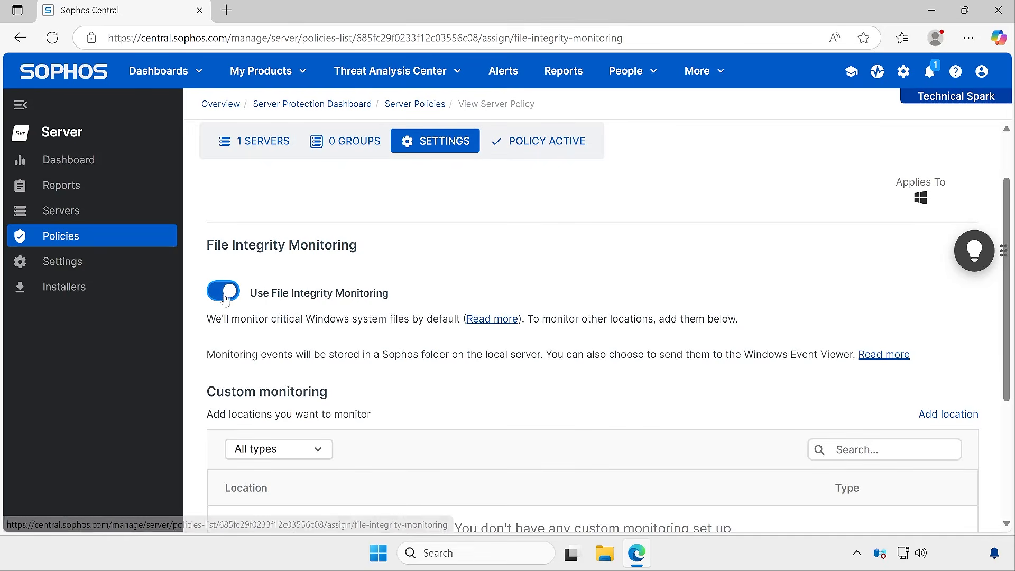
drag(247, 299, 413, 298)
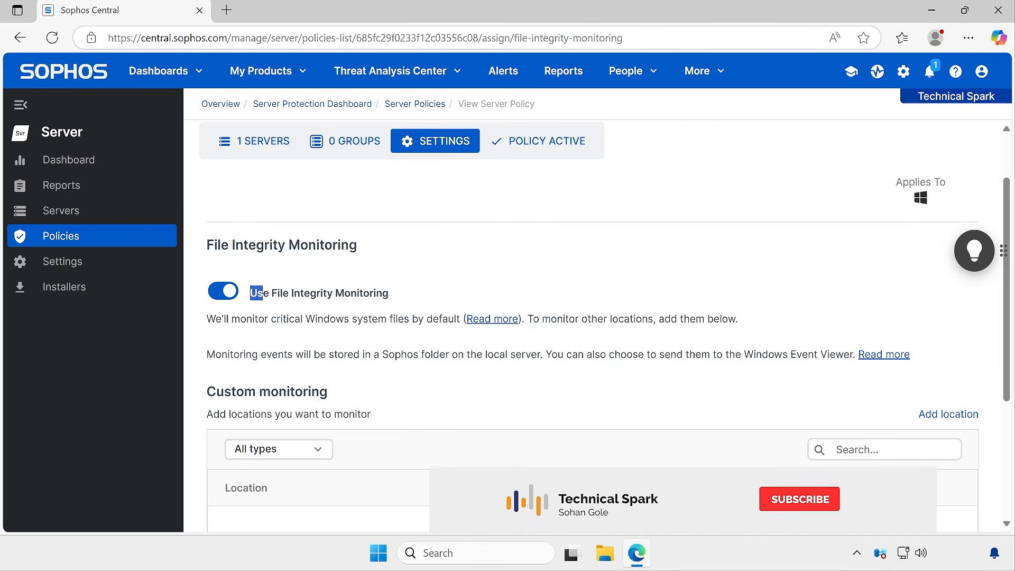
click(250, 296)
double_click(259, 293)
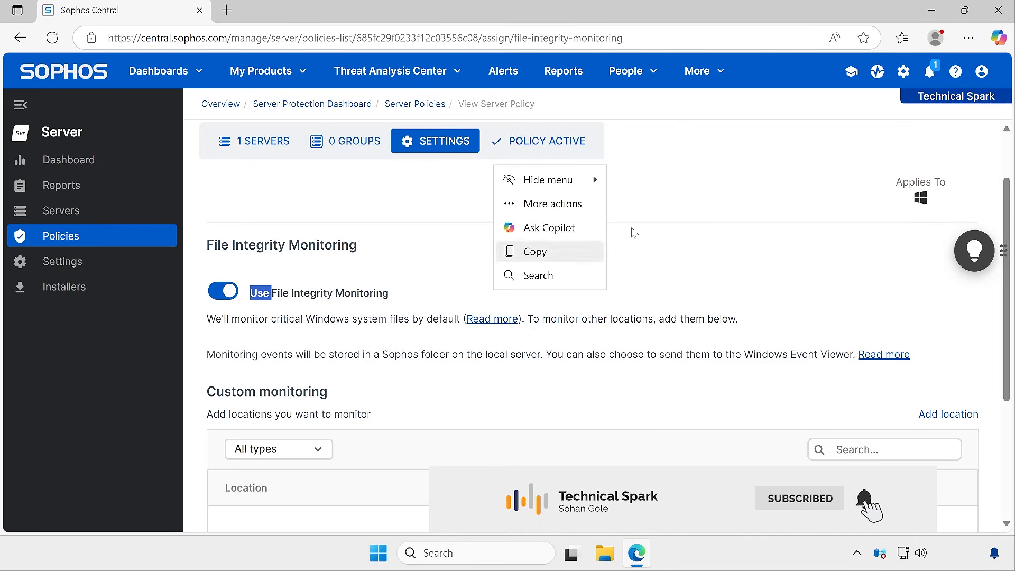
click(641, 392)
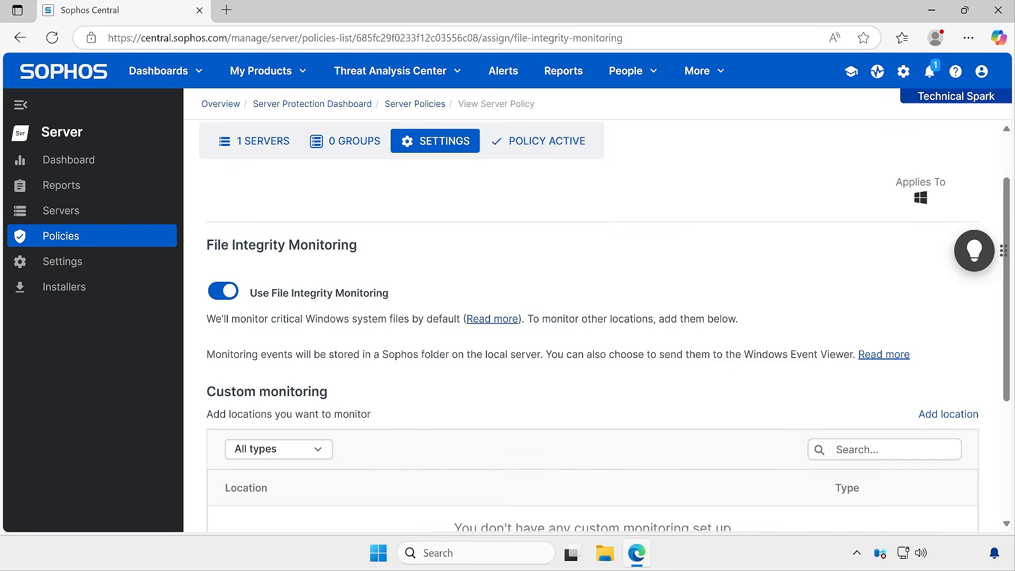
Open the Read more article about the critical Windows system files monitored by default
scroll(641, 392, down, 1)
scroll(635, 364, down, 2)
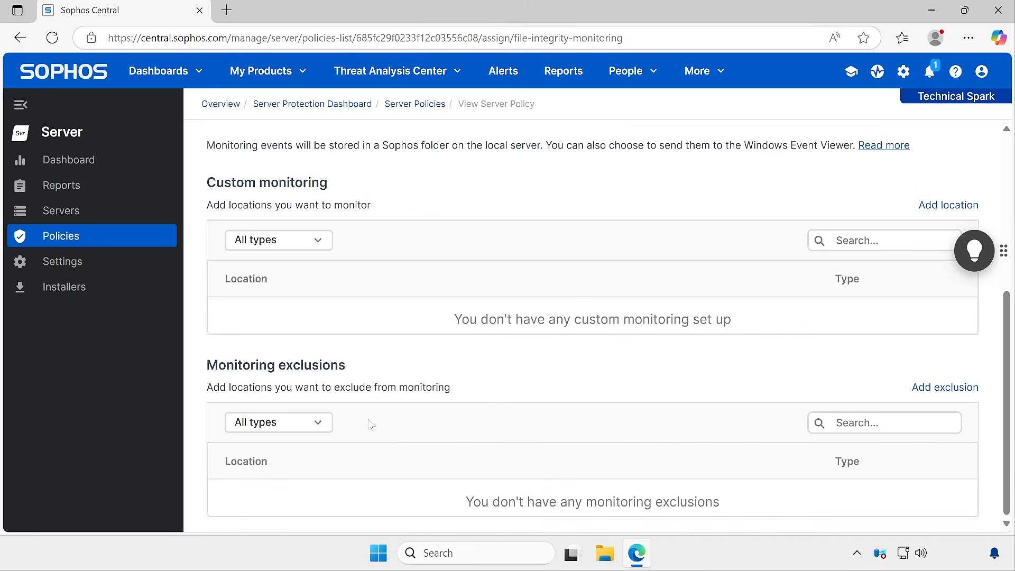
scroll(598, 373, up, 2)
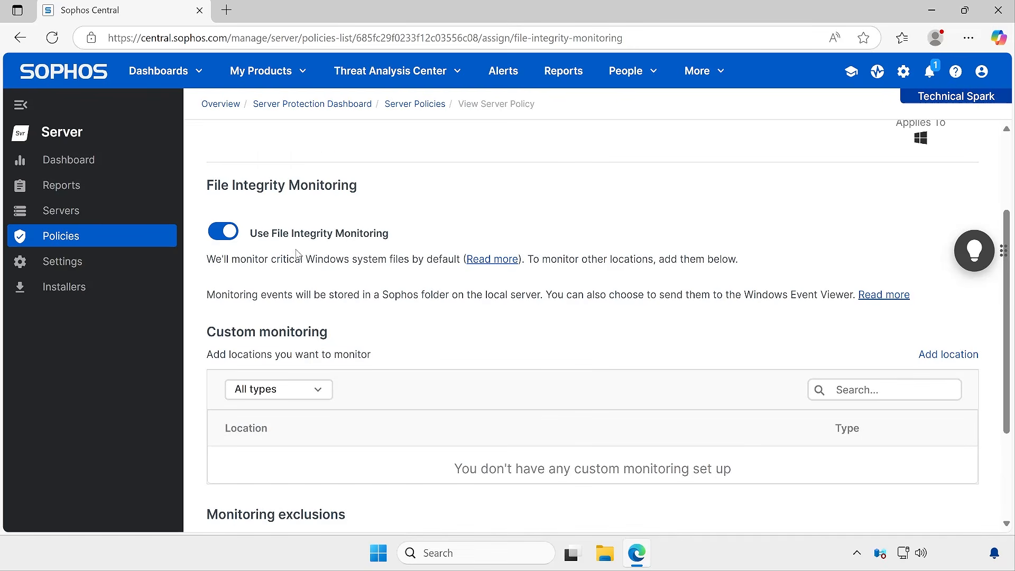
drag(252, 259, 456, 267)
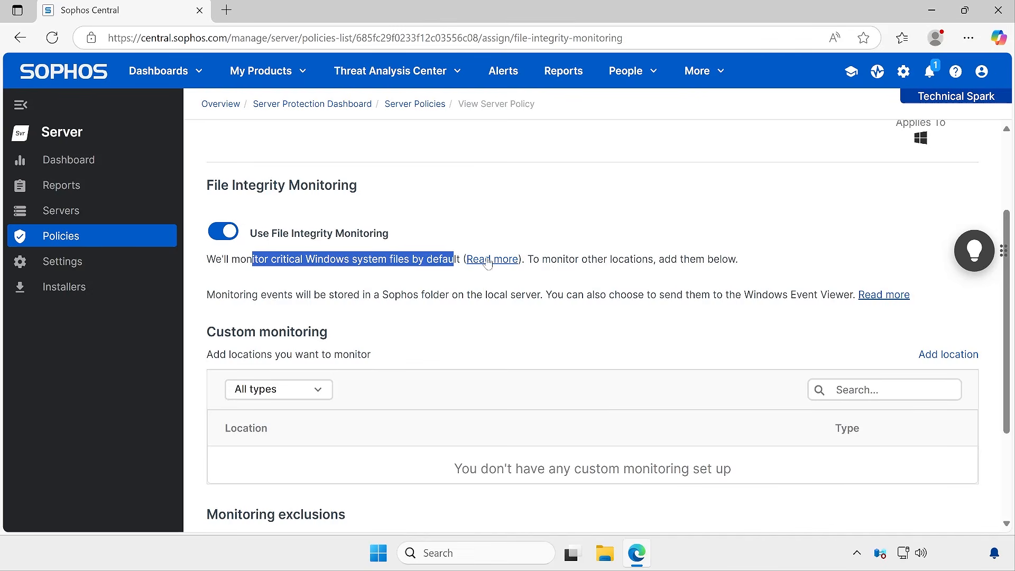
click(505, 261)
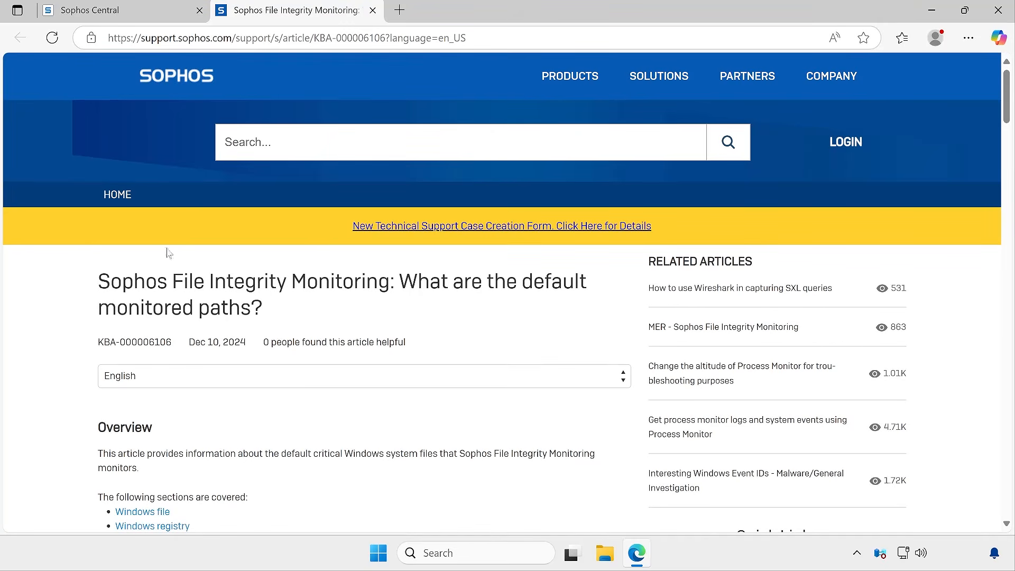
Read through the article's default monitored paths, registry keys and exclusions, then close its tab
drag(98, 281, 449, 281)
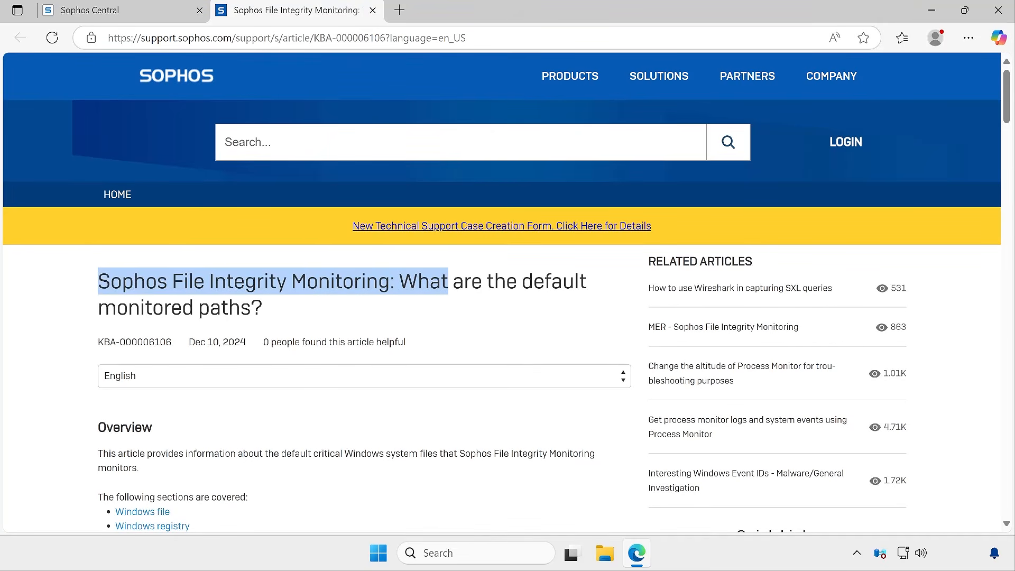
click(440, 286)
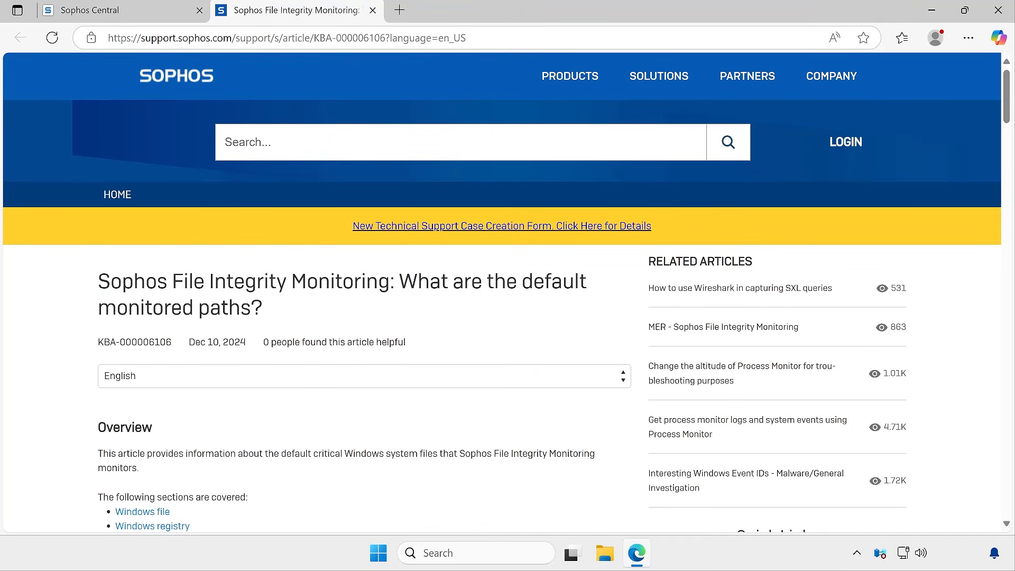
drag(399, 281, 413, 302)
scroll(414, 301, down, 6)
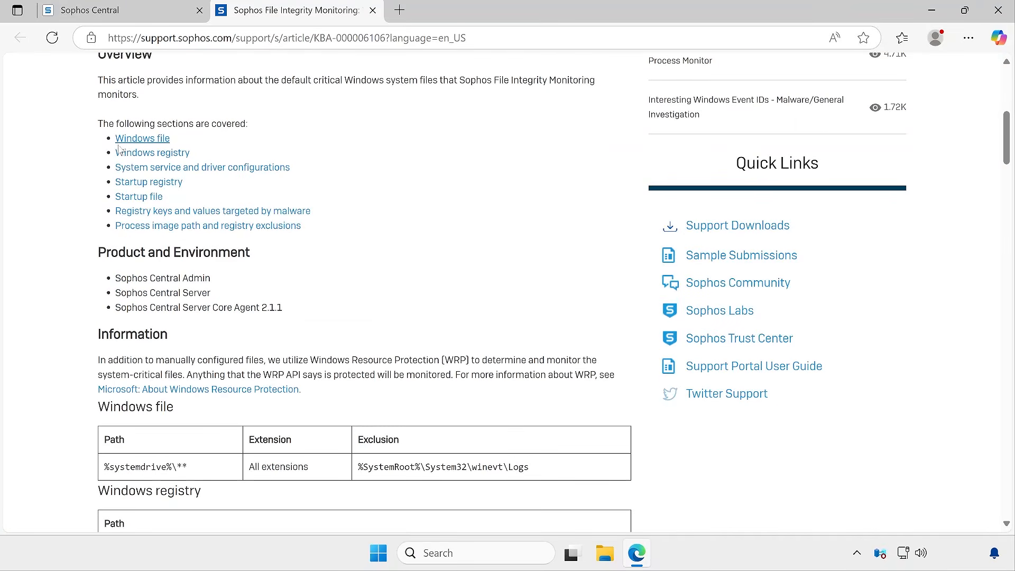
scroll(319, 284, down, 2)
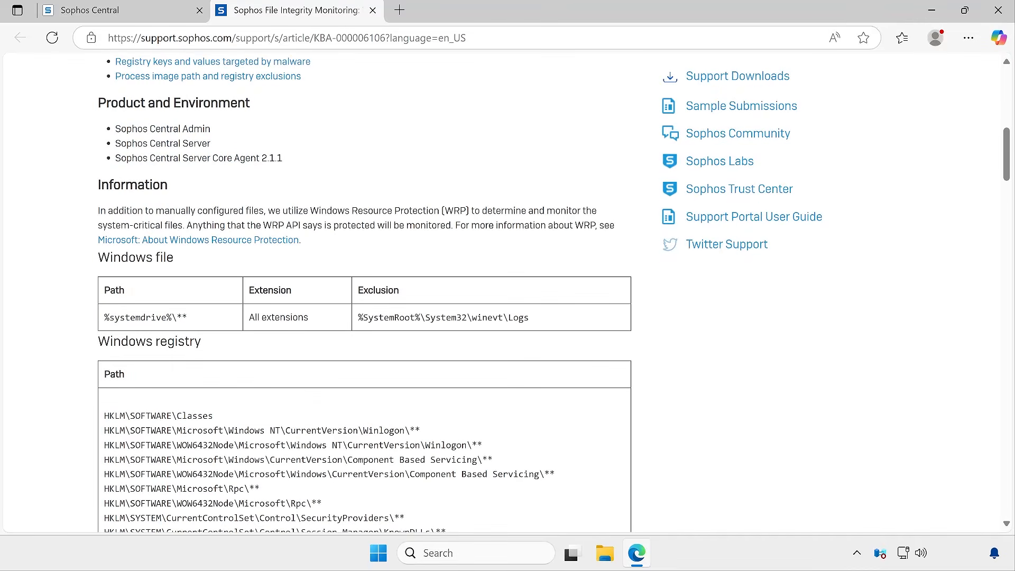
drag(120, 318, 508, 317)
scroll(317, 238, down, 3)
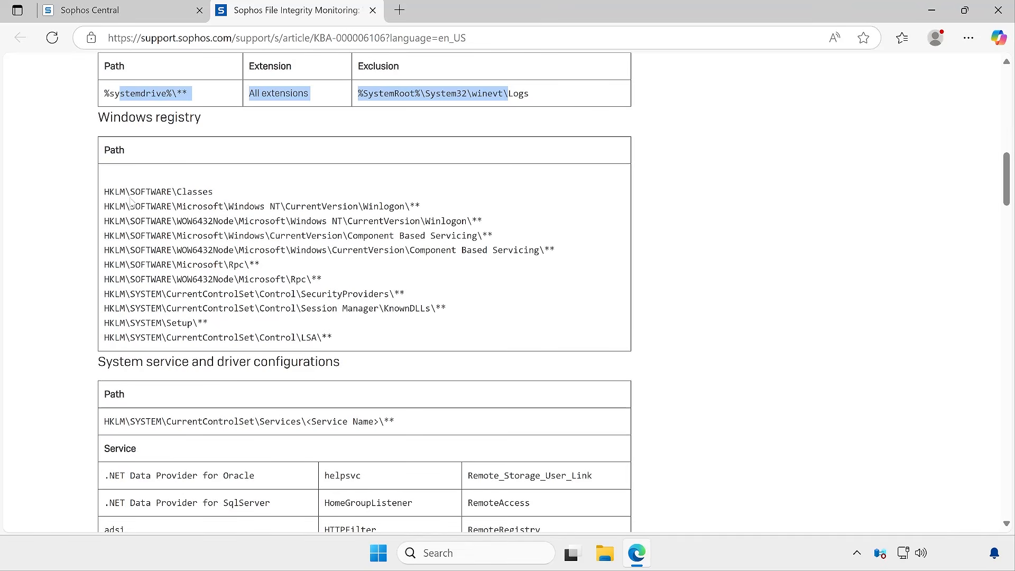
drag(130, 191, 295, 281)
scroll(197, 211, down, 3)
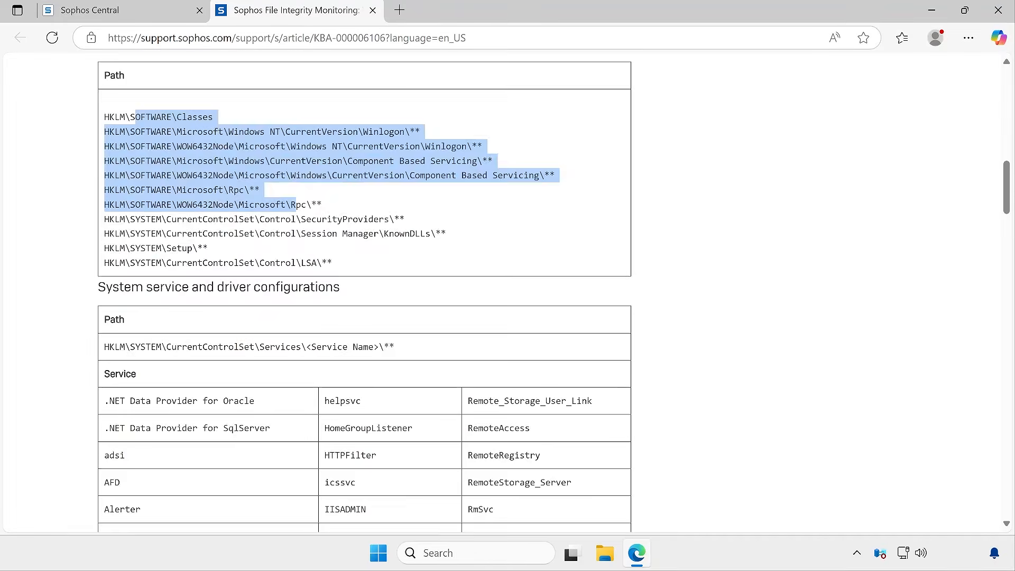
drag(131, 139, 361, 152)
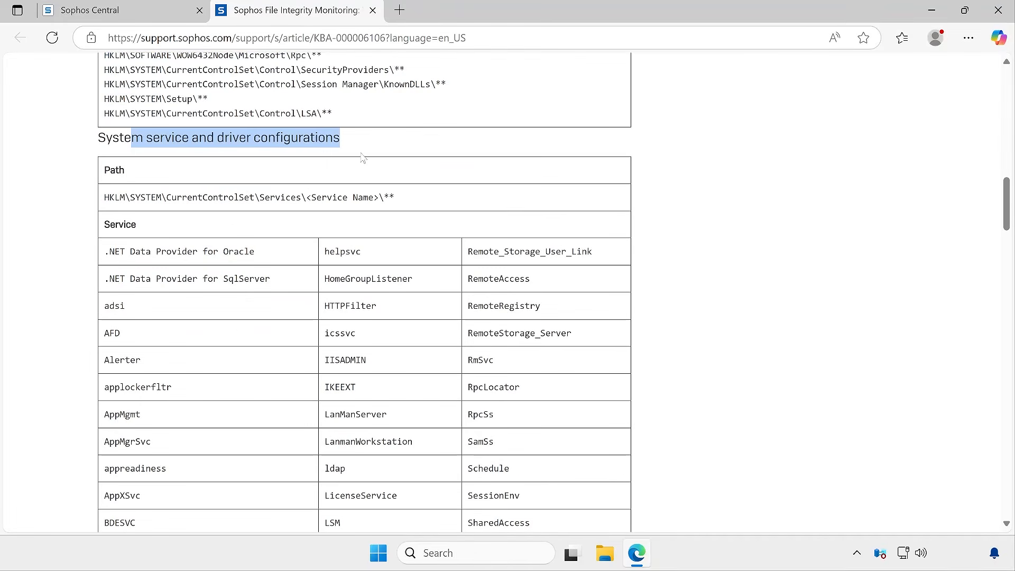
scroll(453, 259, down, 20)
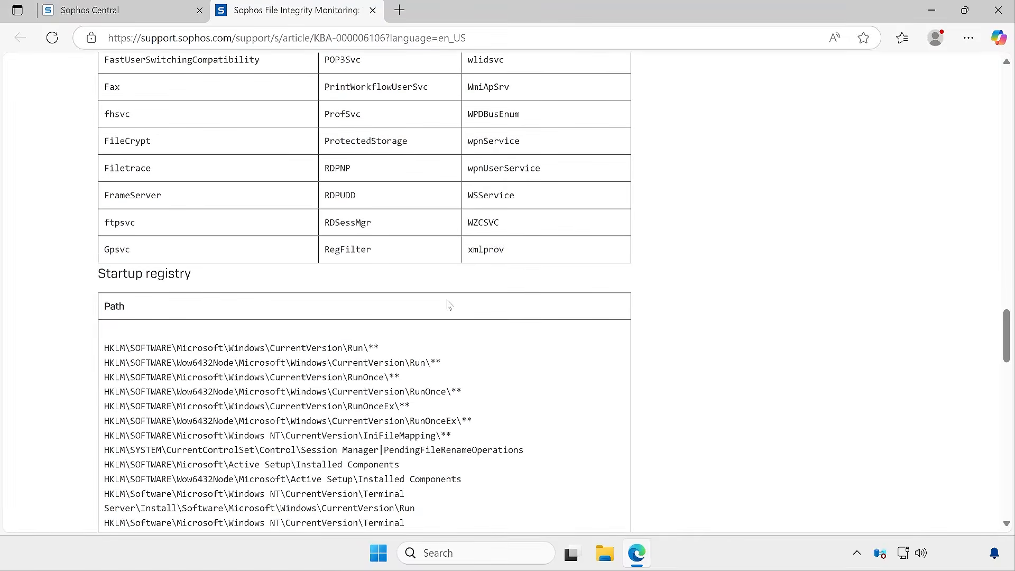
scroll(251, 214, down, 15)
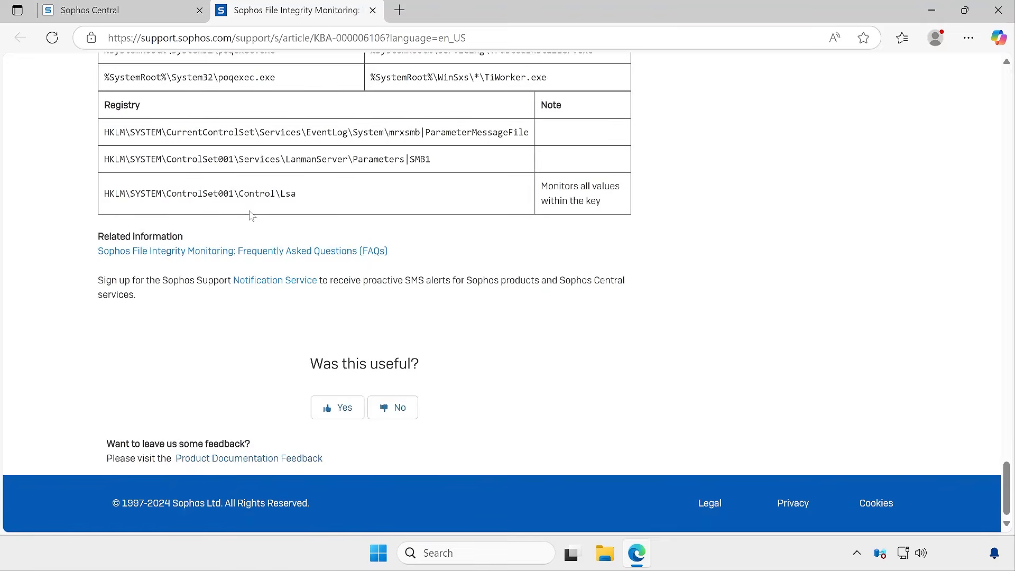
scroll(250, 214, up, 5)
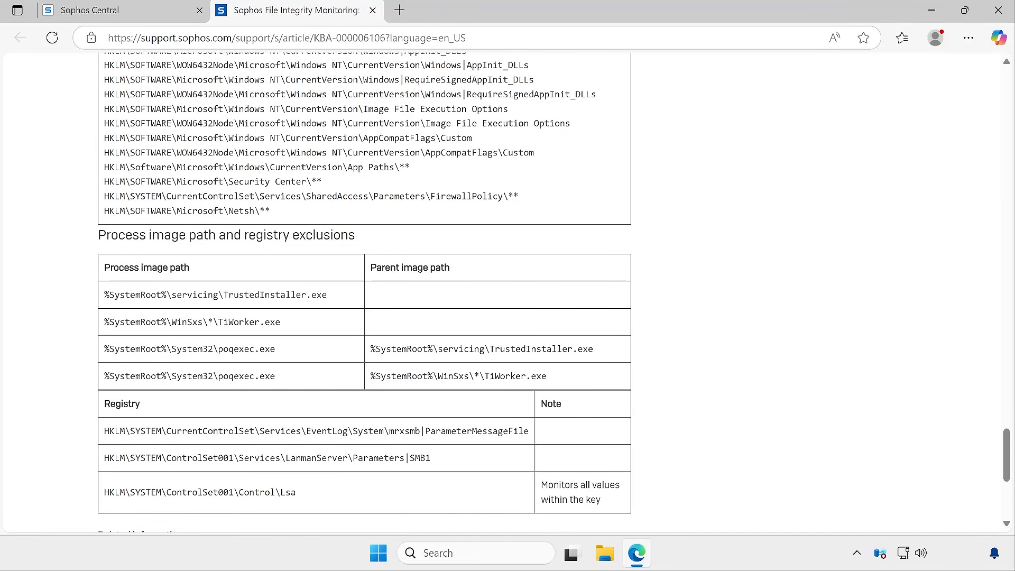
scroll(474, 229, up, 5)
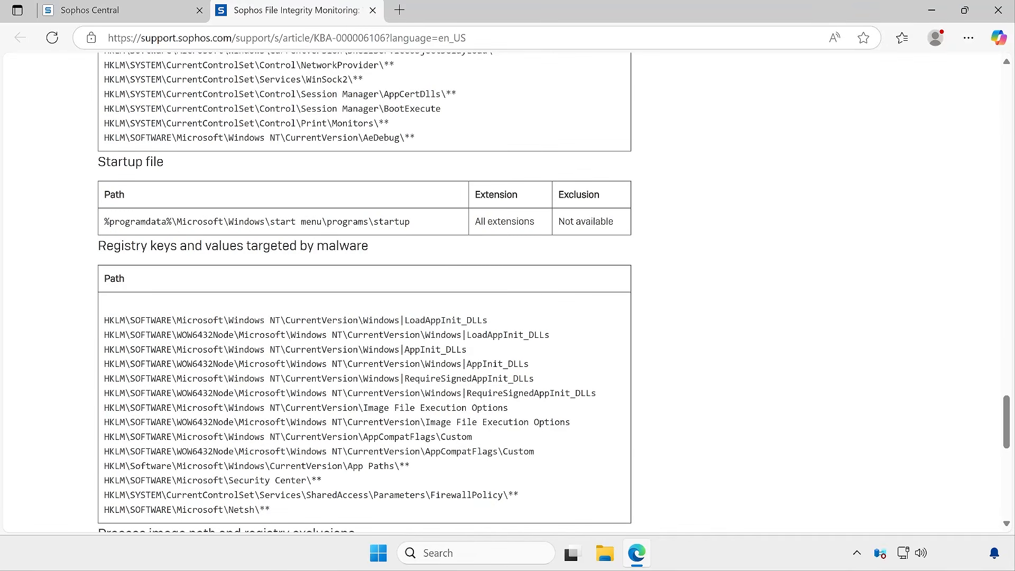
scroll(364, 291, up, 1)
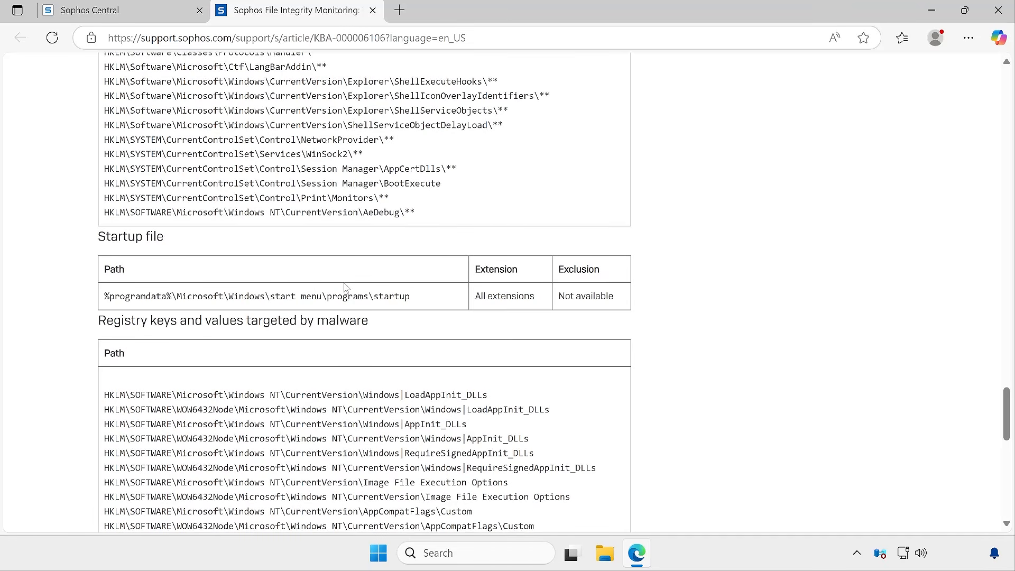
drag(121, 110, 414, 145)
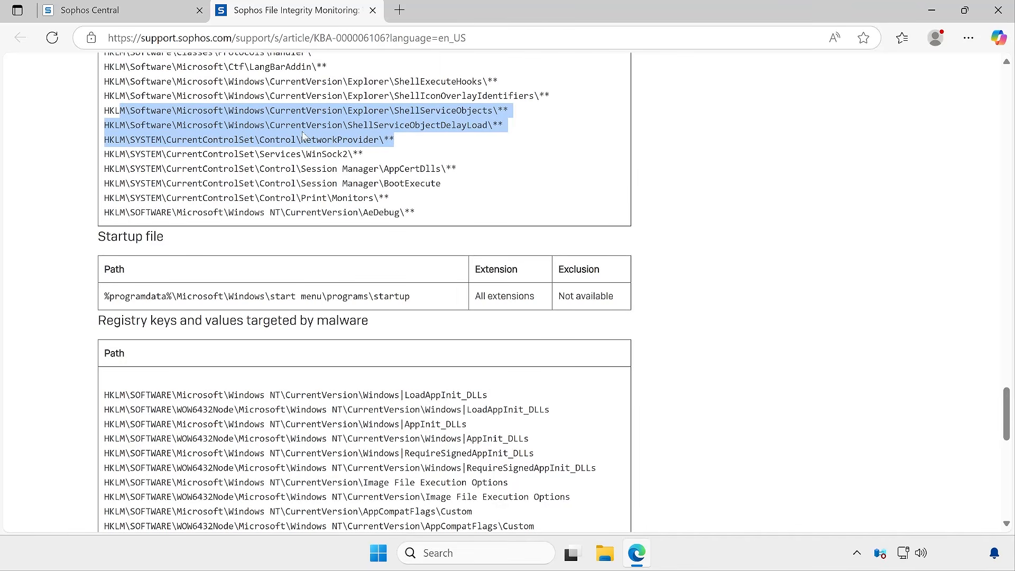
click(373, 10)
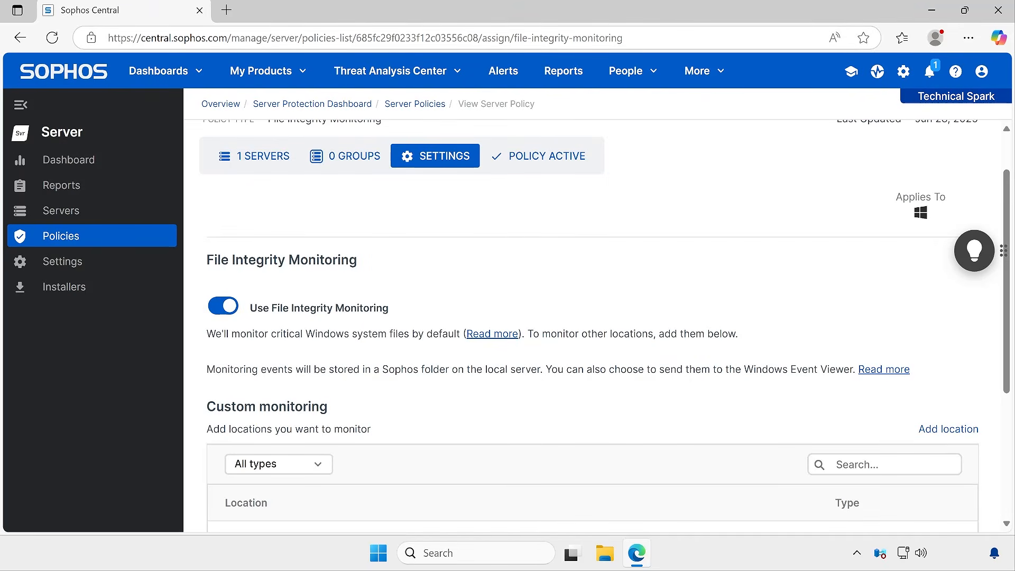
Open the Read more article about storing monitoring events and sending them to the Windows Event Viewer
drag(221, 369, 584, 369)
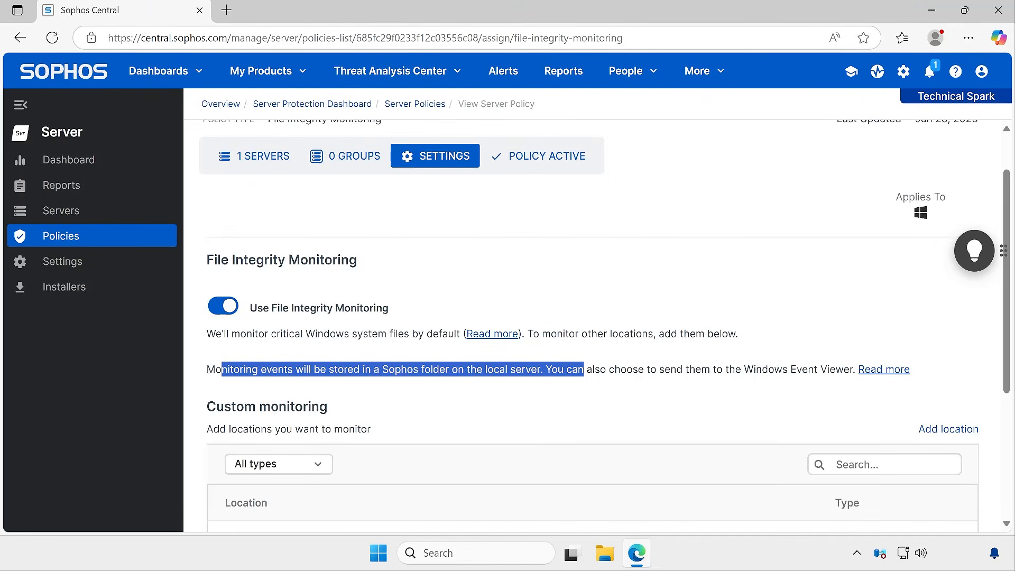
click(696, 382)
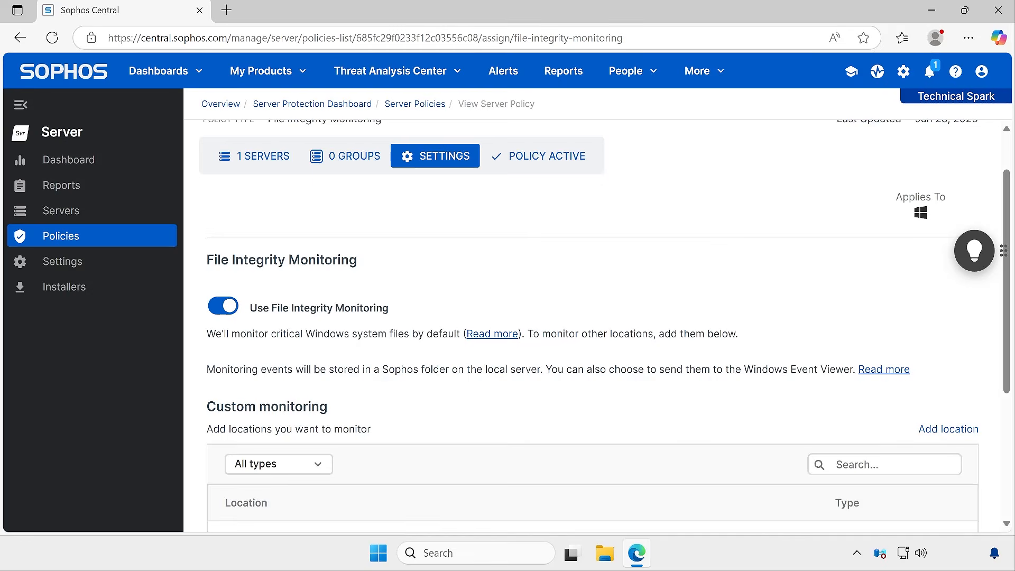
drag(220, 260, 476, 267)
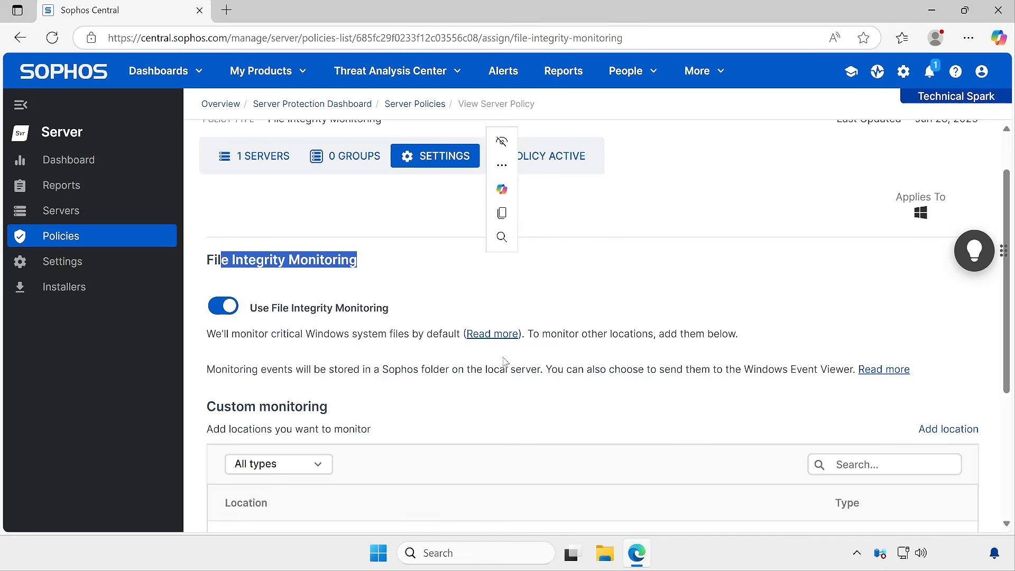
drag(500, 370, 564, 371)
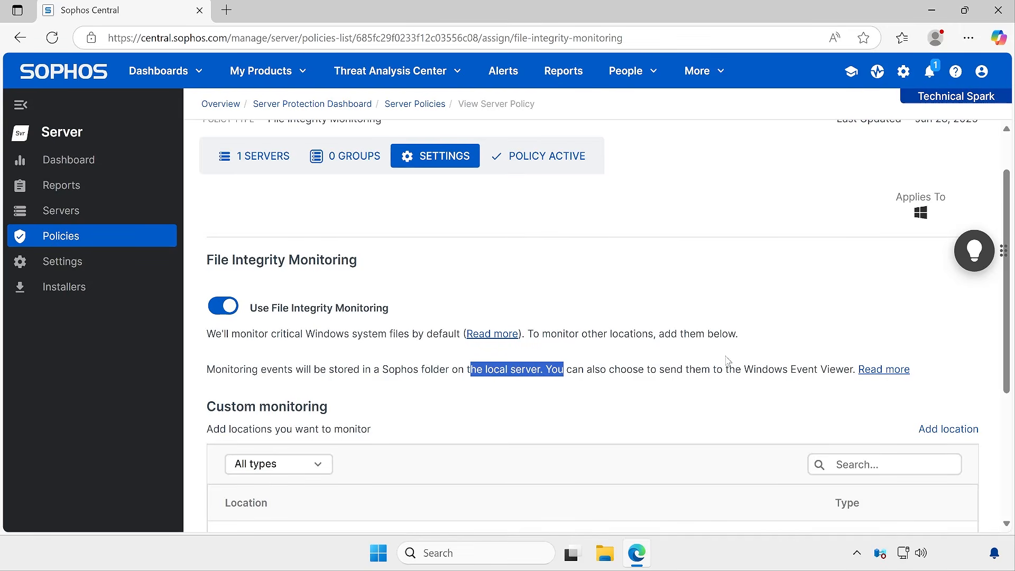
click(891, 374)
click(890, 372)
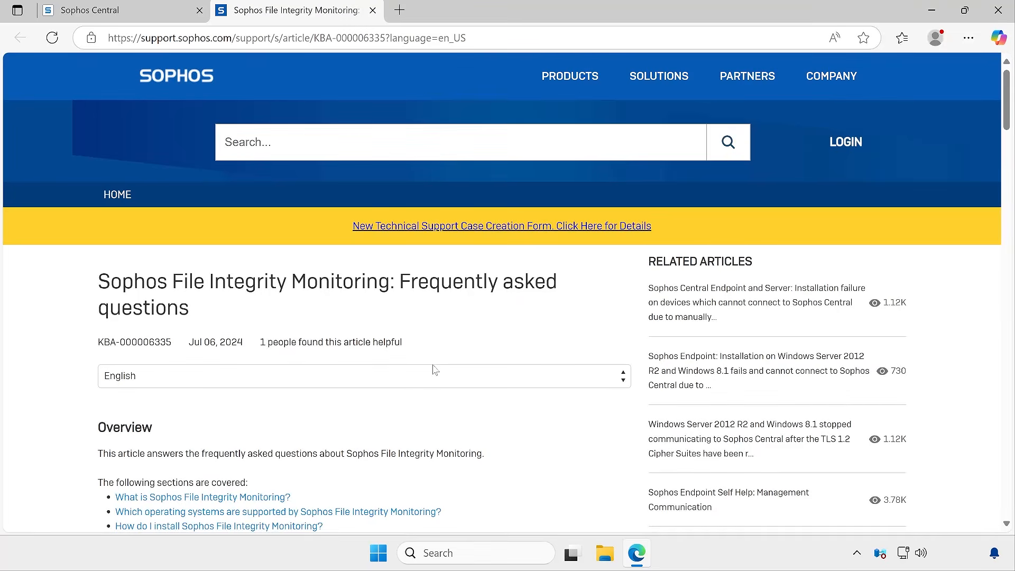
Scroll through the FAQ to the section on where monitored events are stored and copy the Export folder path
scroll(422, 393, down, 4)
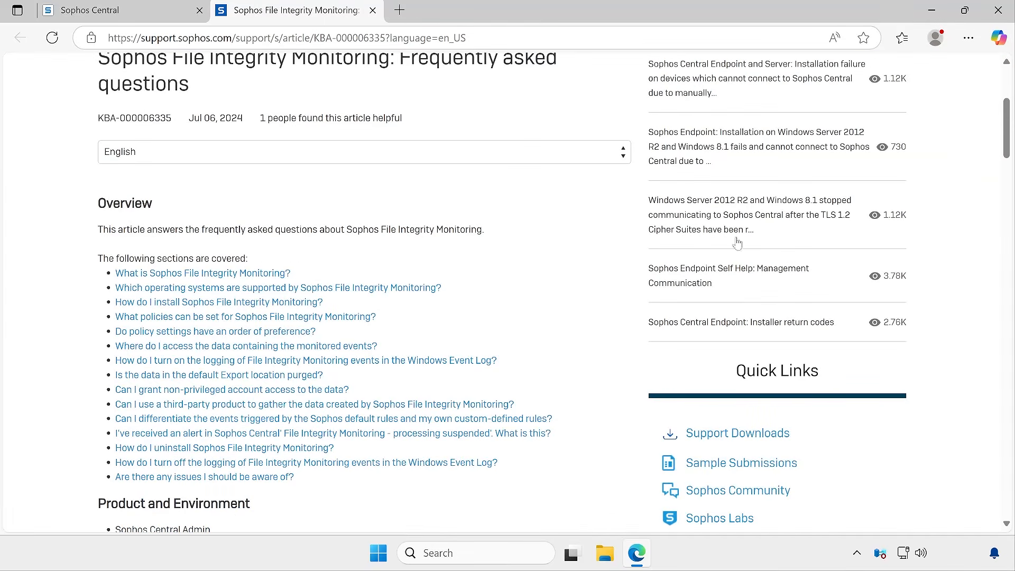
scroll(423, 404, down, 4)
scroll(361, 393, down, 7)
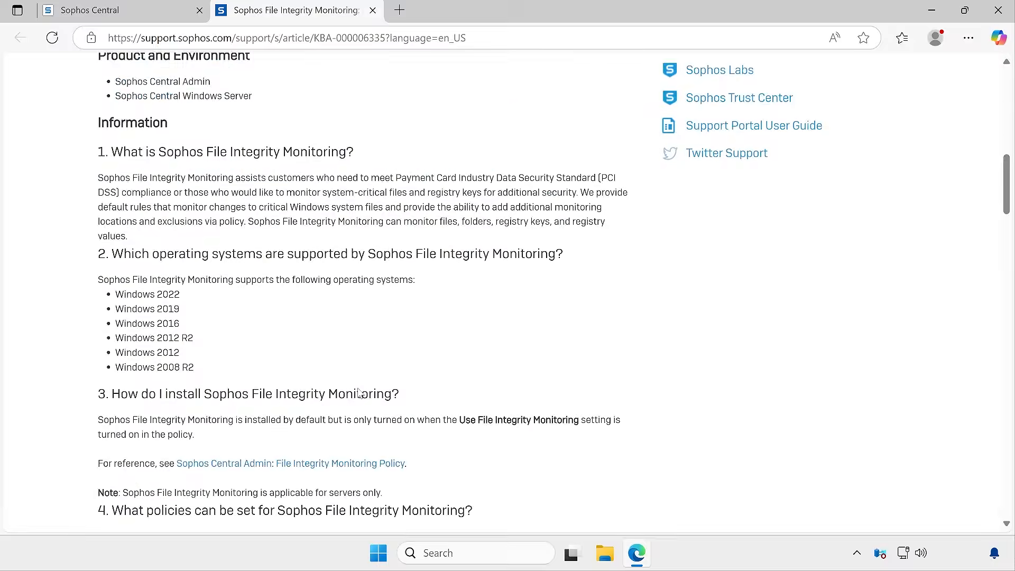
drag(114, 145, 194, 218)
scroll(482, 275, down, 4)
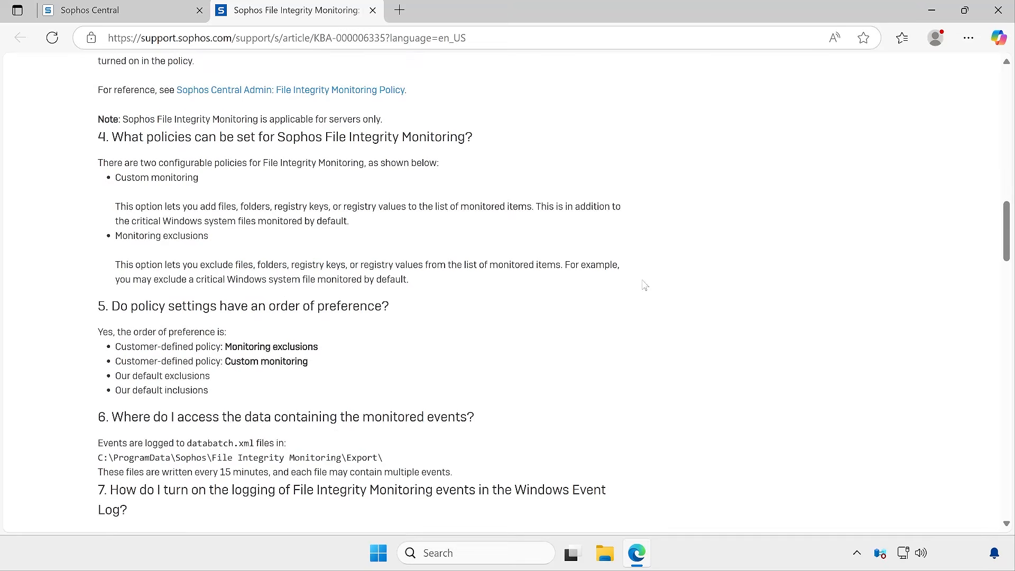
scroll(482, 275, down, 4)
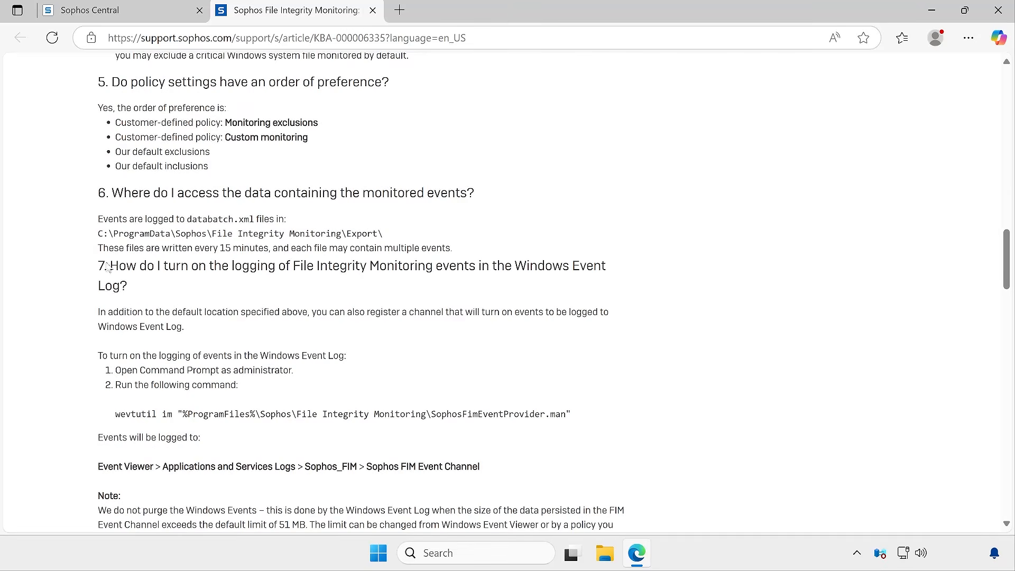
drag(98, 218, 325, 226)
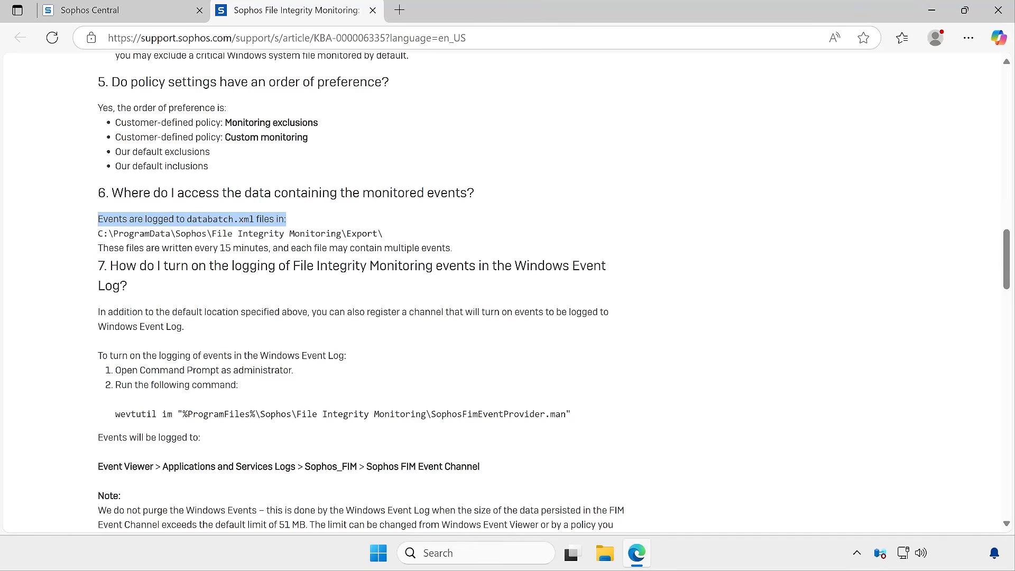
drag(103, 233, 383, 233)
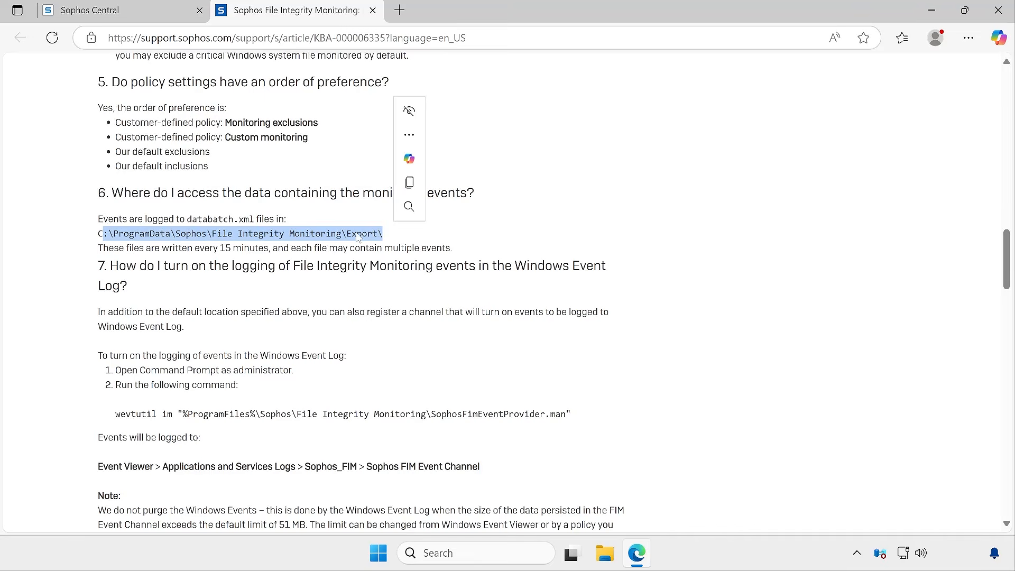
key(ctrl+c)
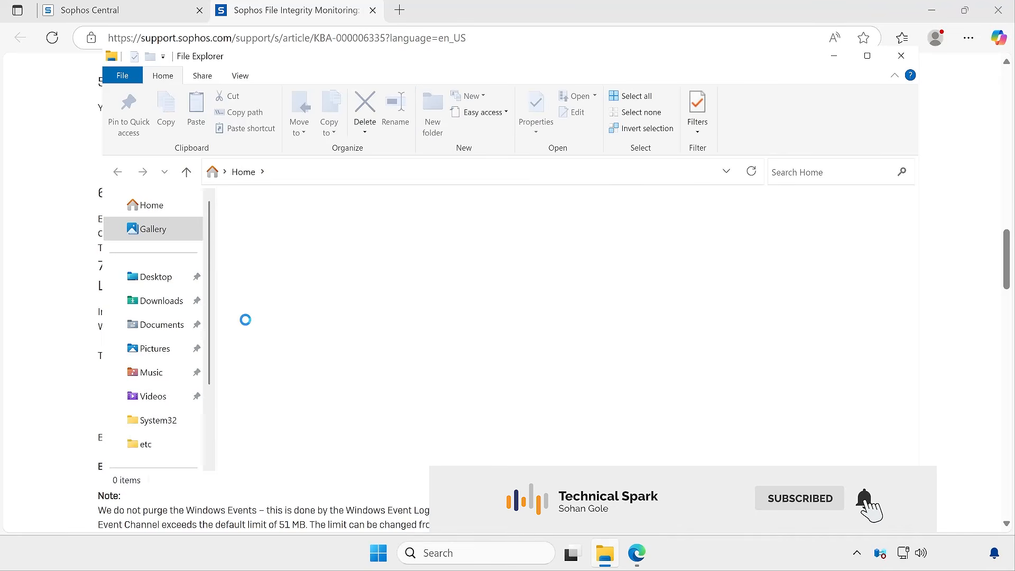
Browse in File Explorer to C:\ProgramData\Sophos\File Integrity Monitoring\Export, then return to the article
scroll(153, 397, down, 3)
click(152, 394)
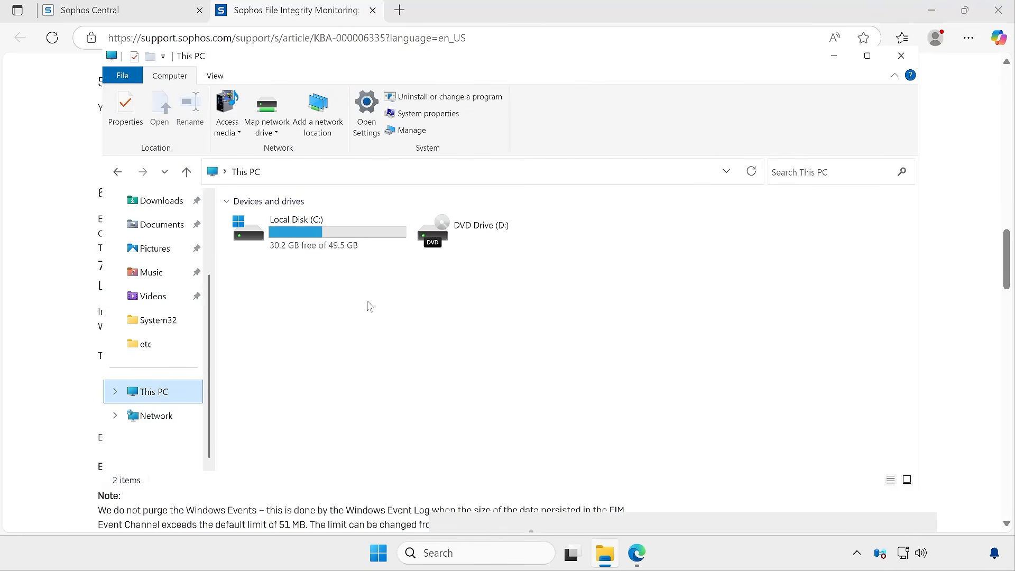
double_click(331, 249)
double_click(331, 244)
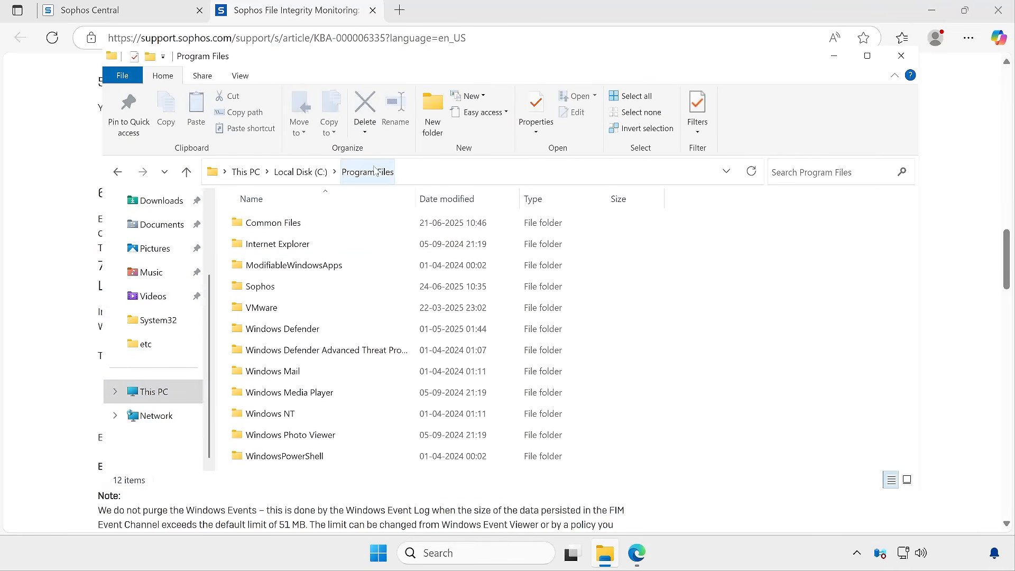
click(447, 172)
click(280, 172)
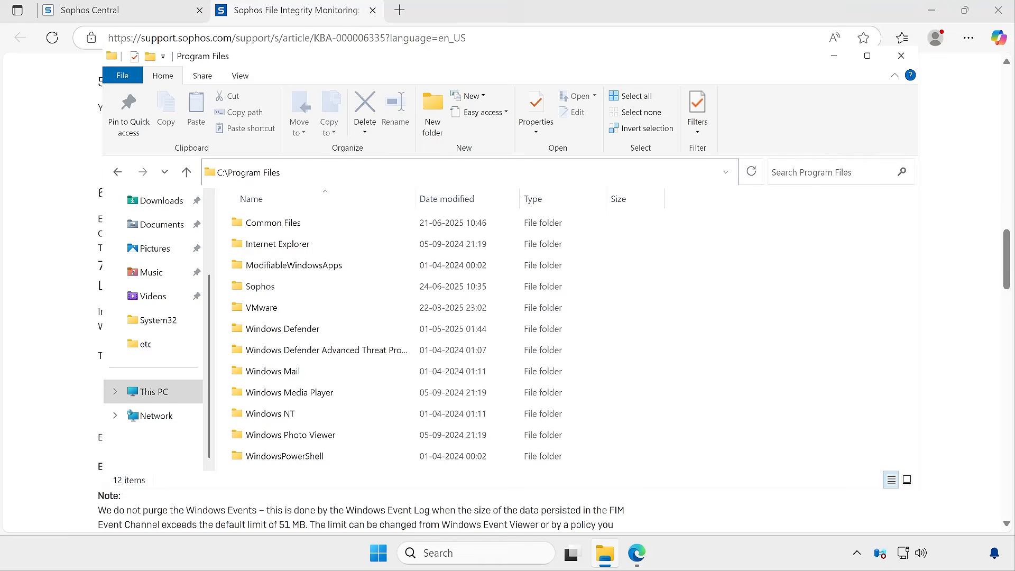
mouse_move(281, 172)
mouse_down()
mouse_move(237, 173)
mouse_move(262, 173)
mouse_up()
text(Data)
key(Return)
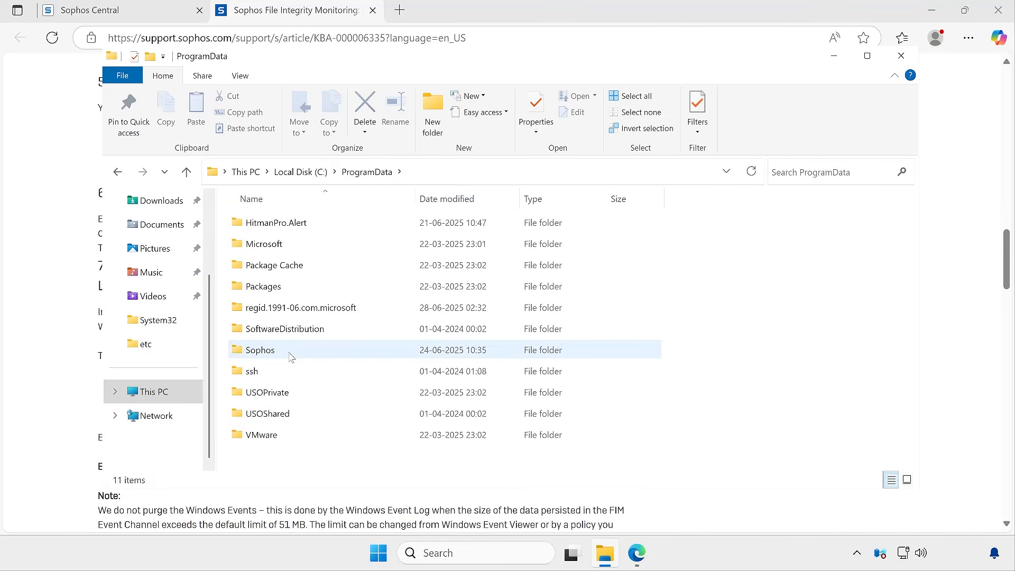
double_click(290, 351)
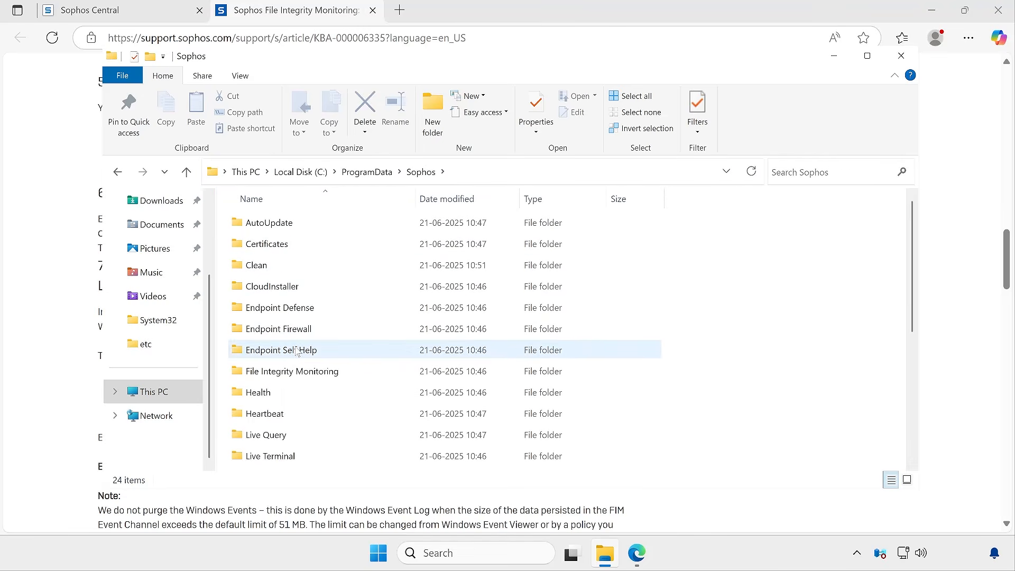
double_click(300, 372)
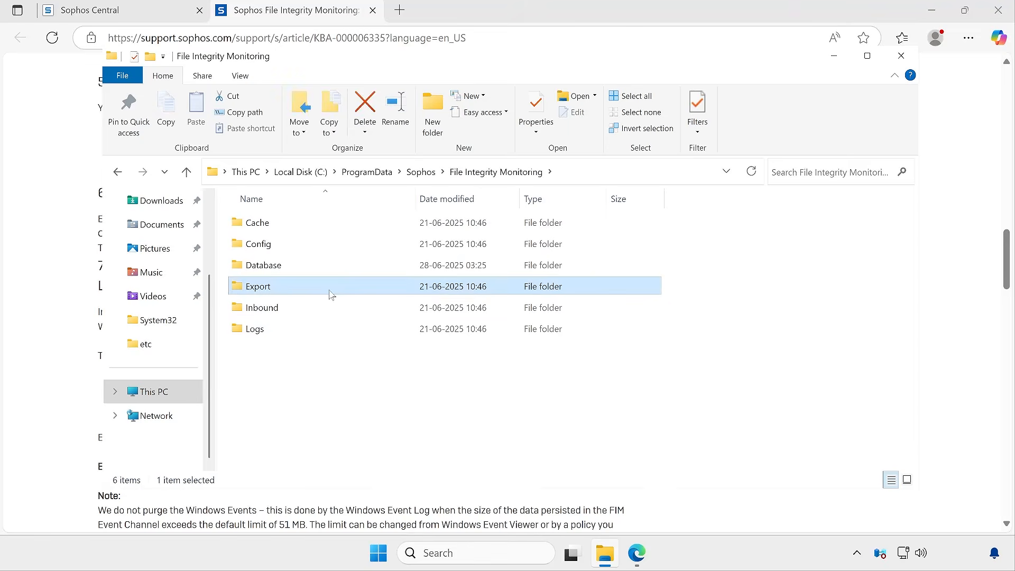
double_click(311, 288)
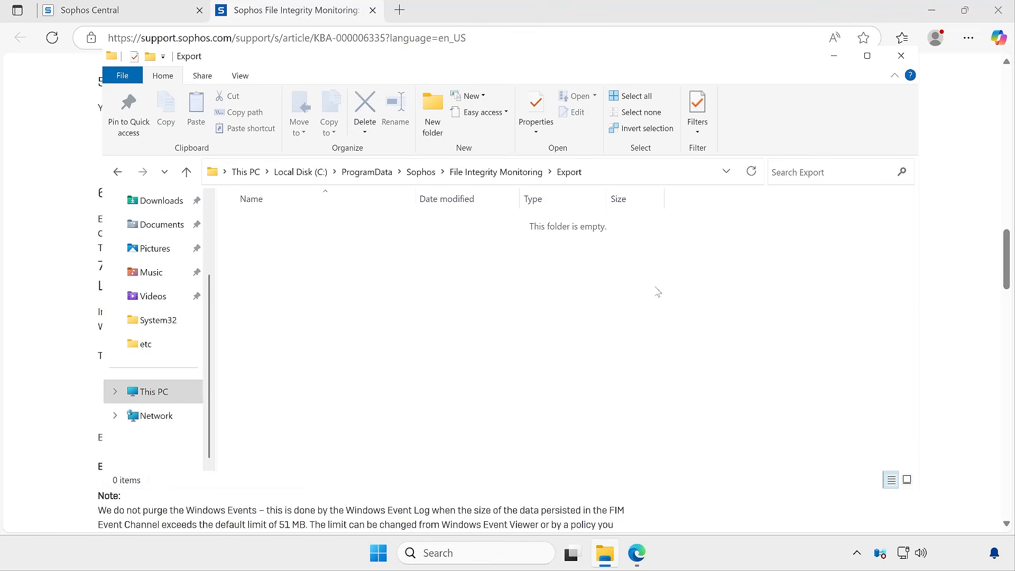
click(67, 167)
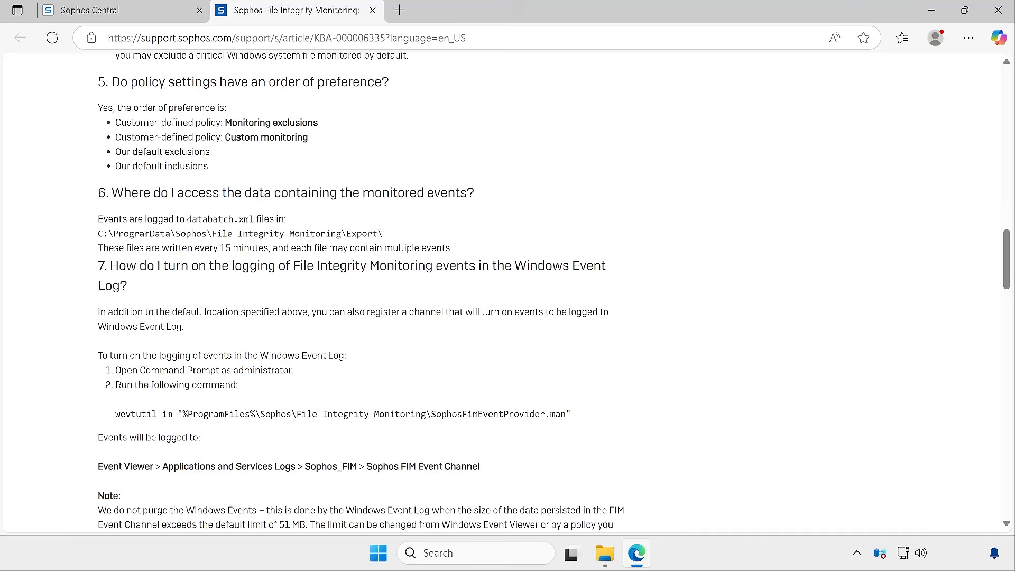
Copy the wevtutil command for logging File Integrity Monitoring events to the Windows Event Log from the article
drag(200, 247, 264, 247)
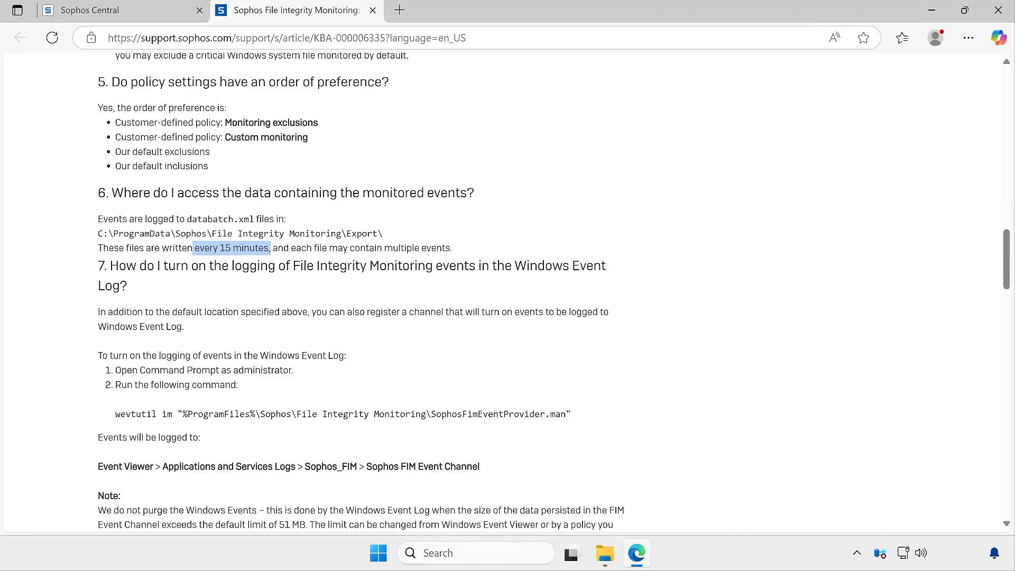
drag(200, 248, 263, 247)
scroll(508, 291, down, 3)
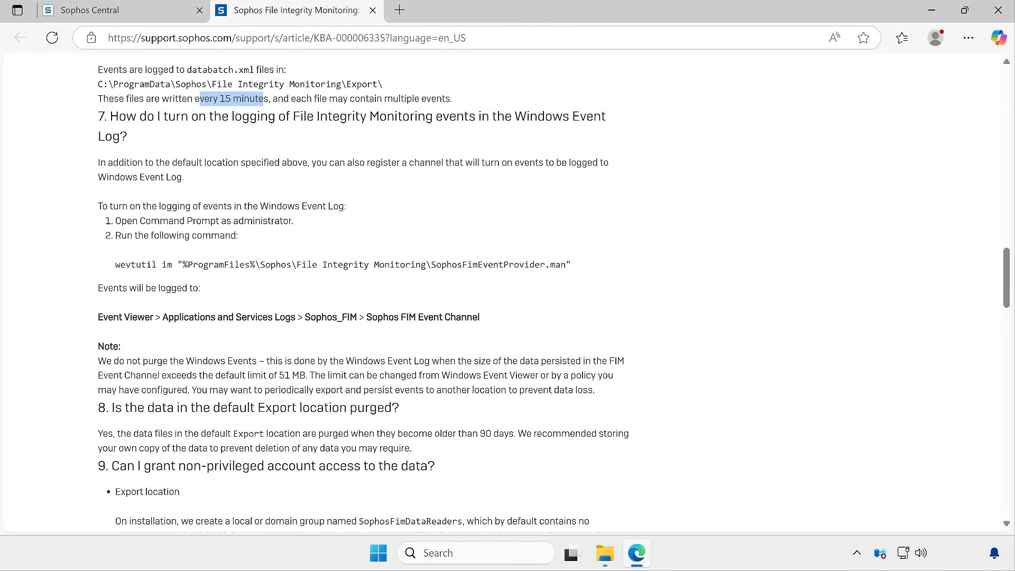
drag(116, 268, 541, 269)
click(555, 288)
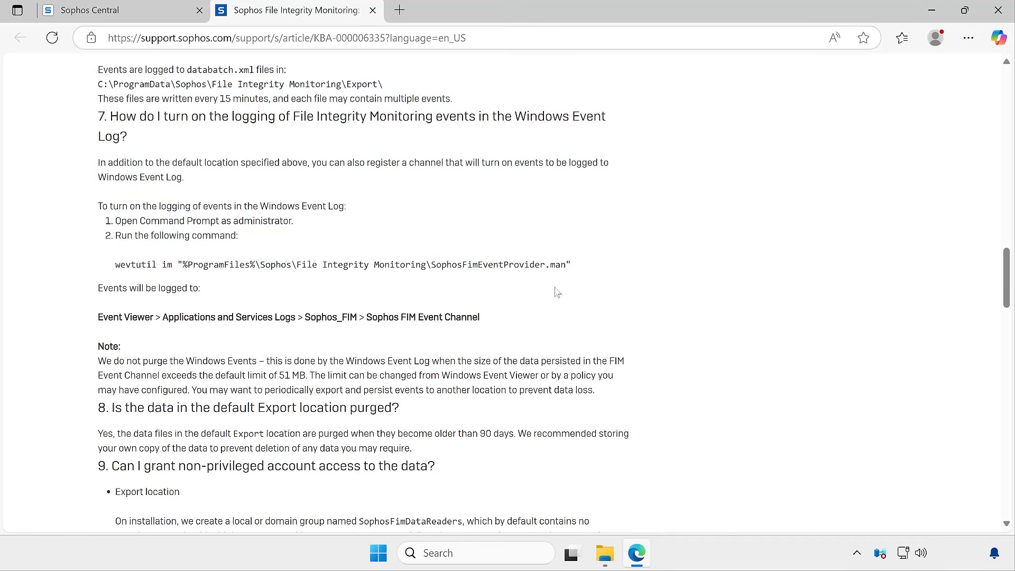
drag(115, 266, 582, 271)
right_click(547, 266)
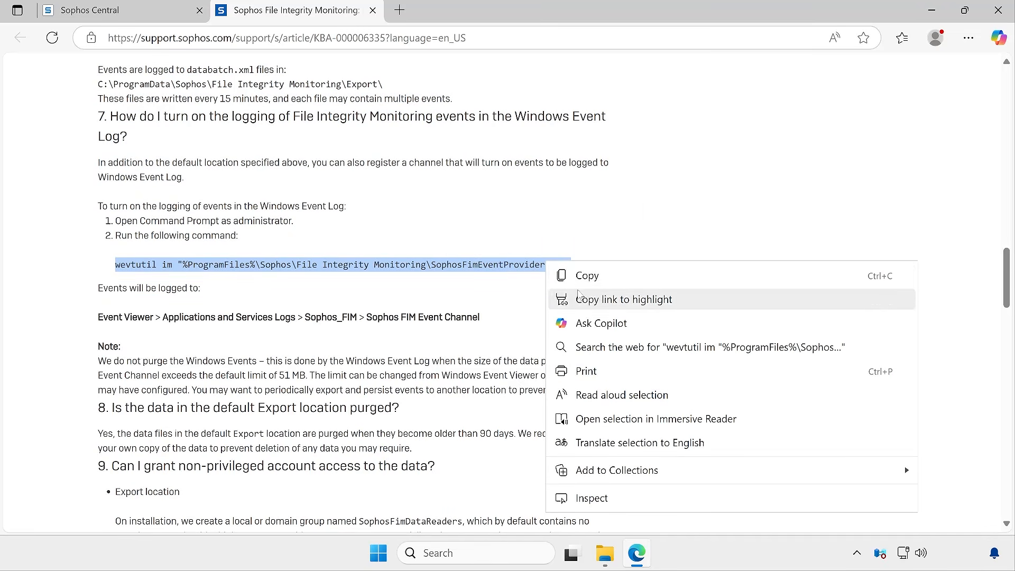
click(586, 274)
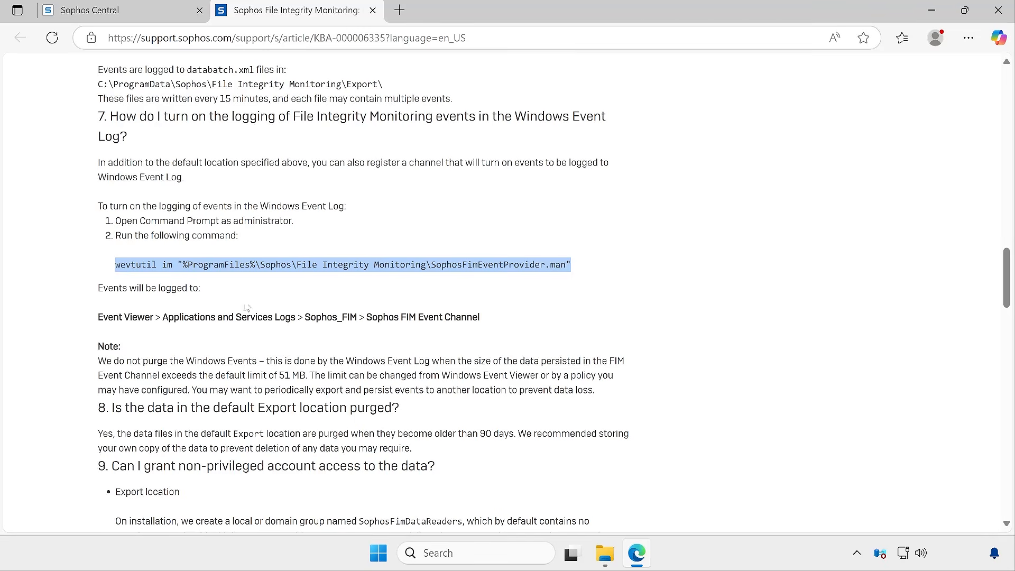
Open Command Prompt as administrator from the Start search
right_click(388, 554)
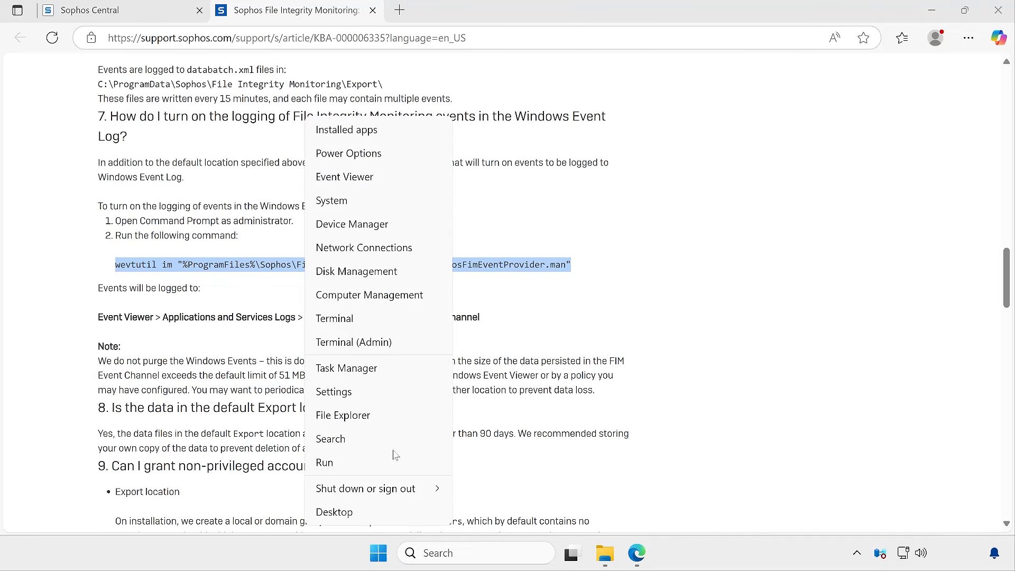
click(693, 381)
key(super)
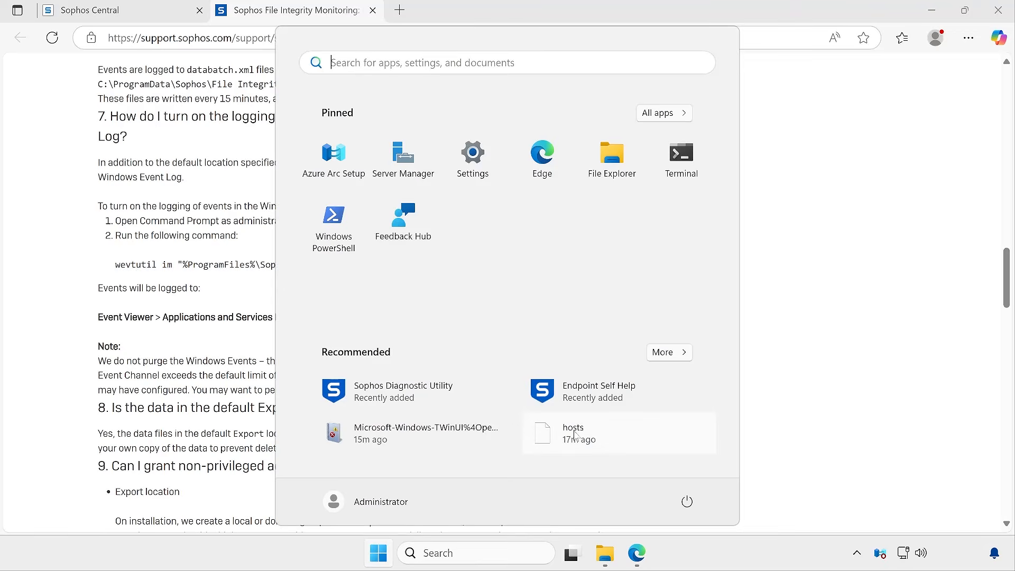
text(cmd)
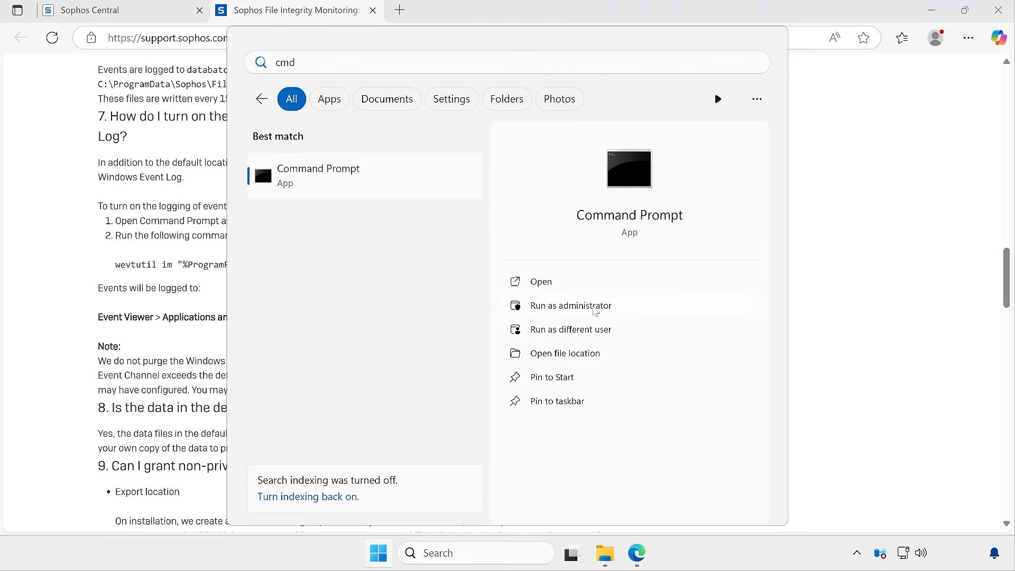
click(595, 312)
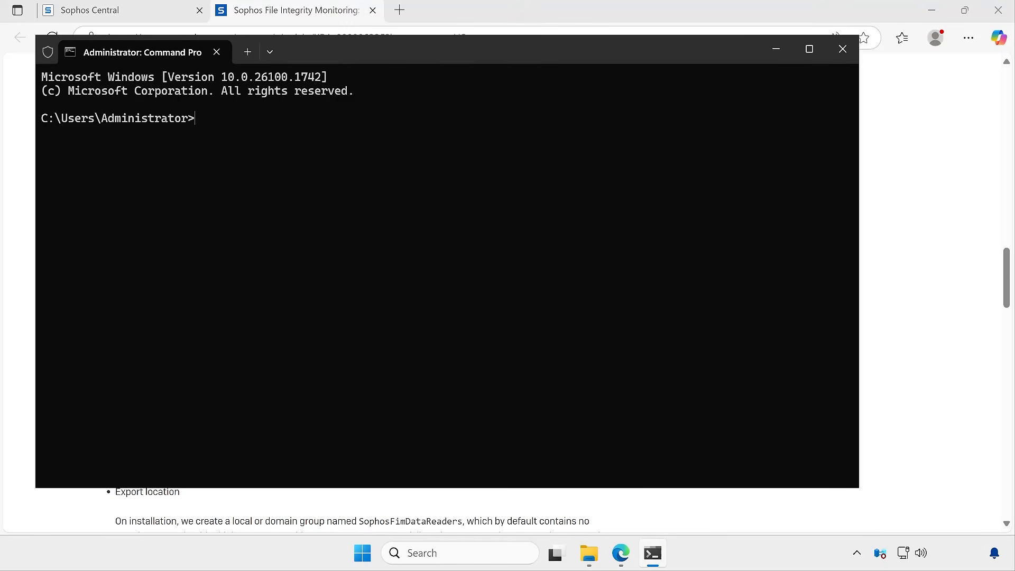
Paste and run the wevtutil im command to register the Sophos FIM event provider manifest, then run it once more
drag(332, 53, 487, 36)
key(ctrl+v)
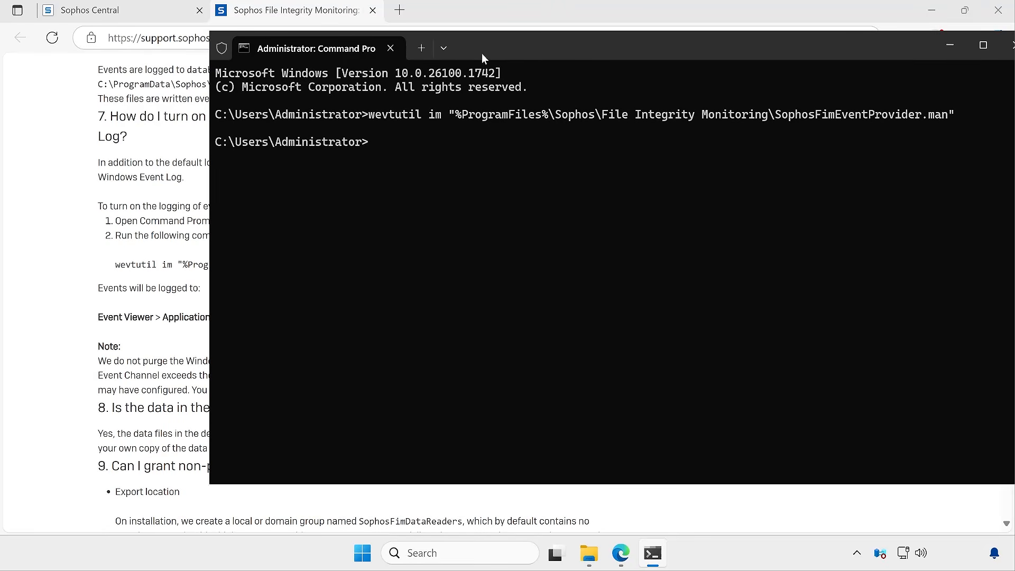
drag(494, 52, 410, 81)
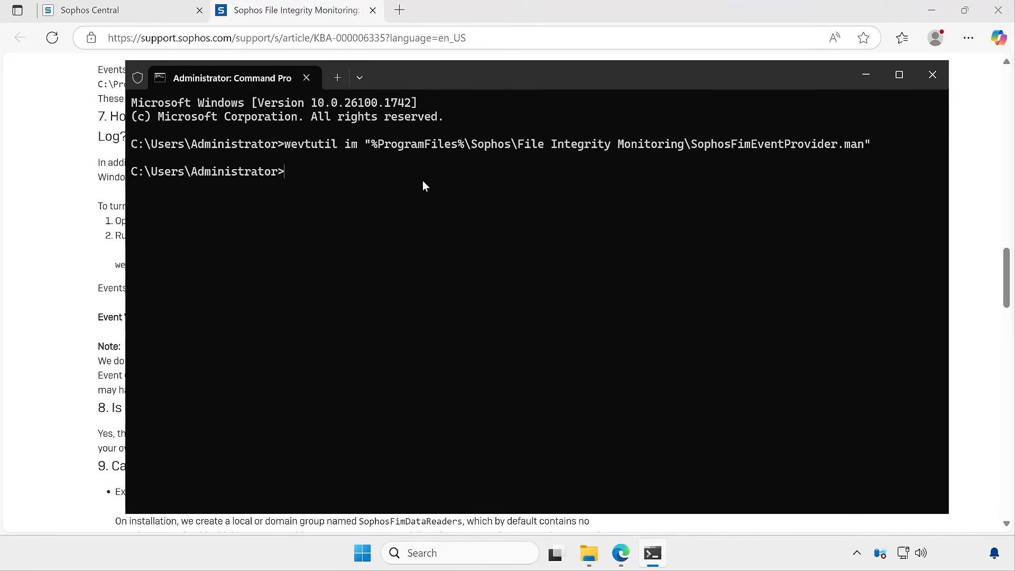
key(Up)
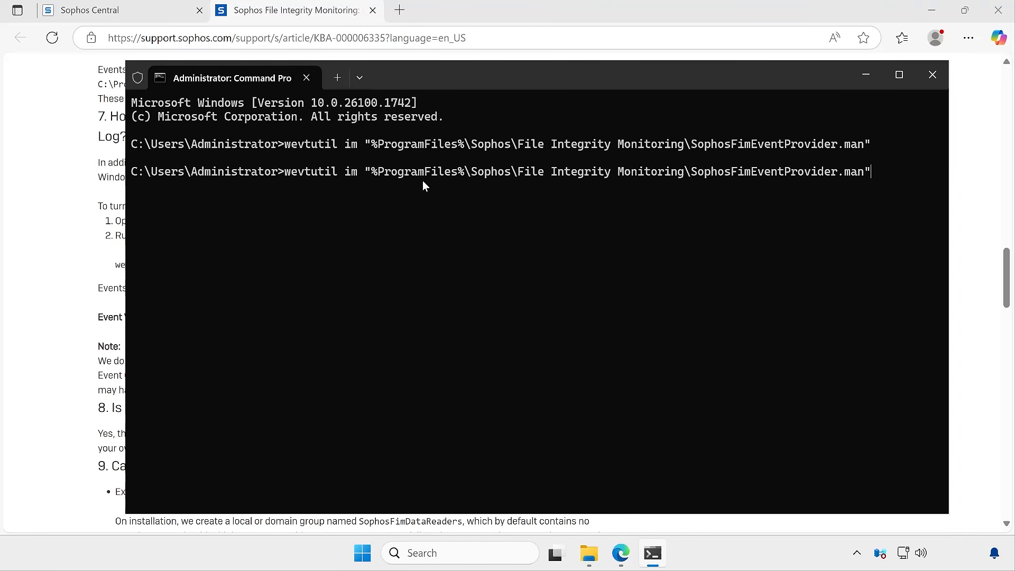
key(Return)
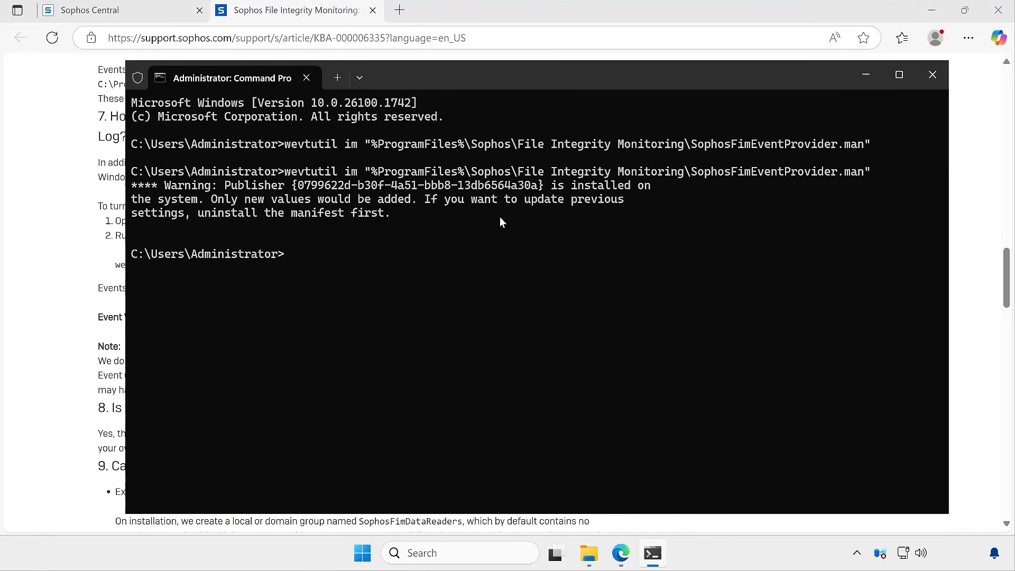
Examine the message returned by the wevtutil command
drag(243, 196, 417, 199)
click(294, 225)
drag(429, 202, 384, 213)
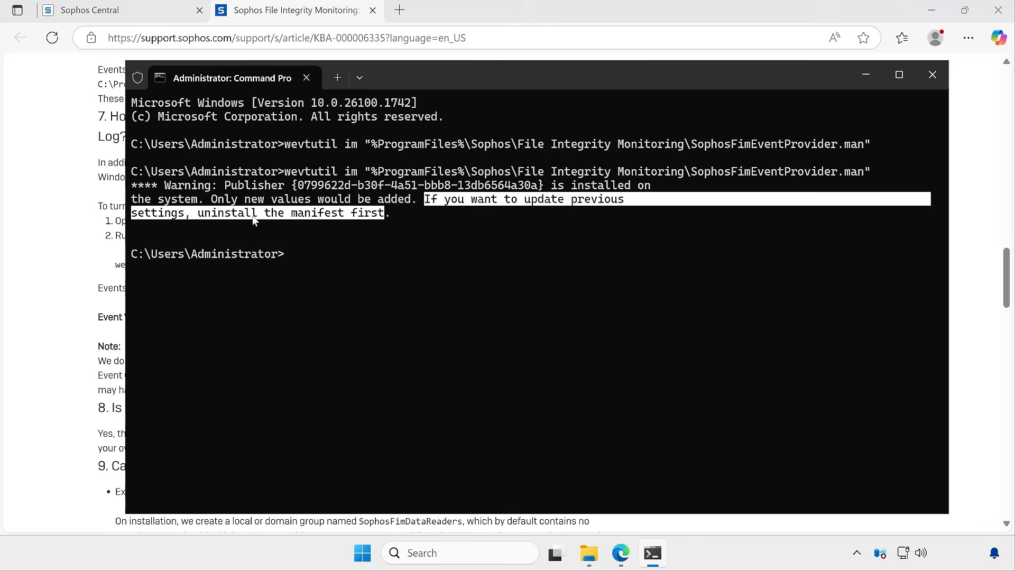
right_click(398, 218)
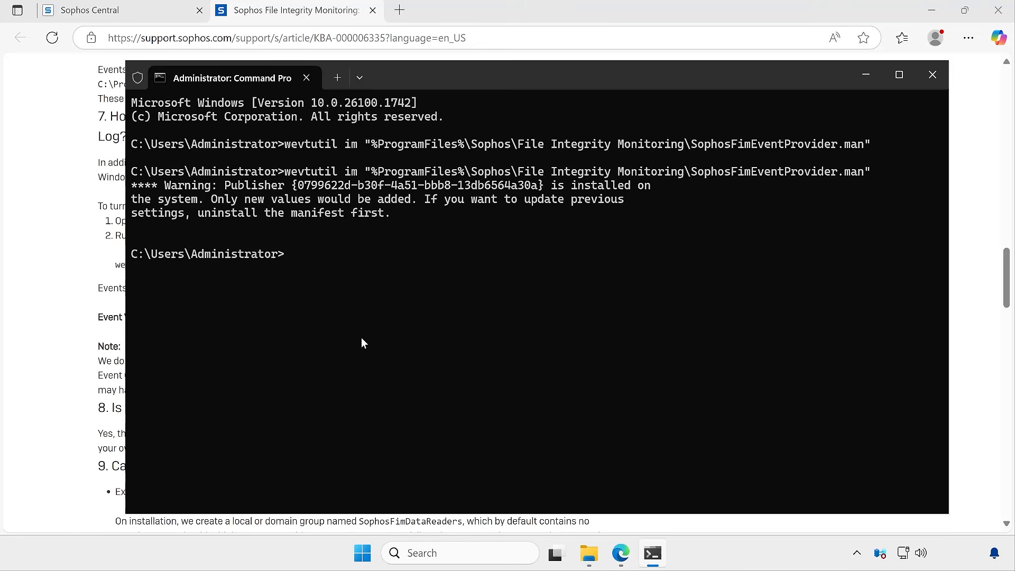
Rerun the wevtutil command with um instead of im to unregister the Sophos FIM event provider manifest
key(Up)
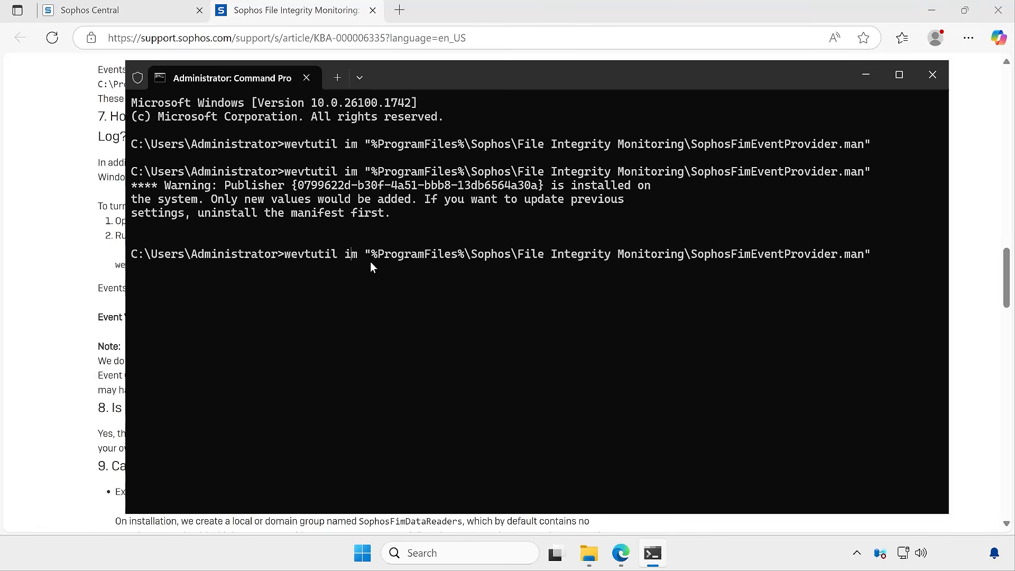
key(BackSpace)
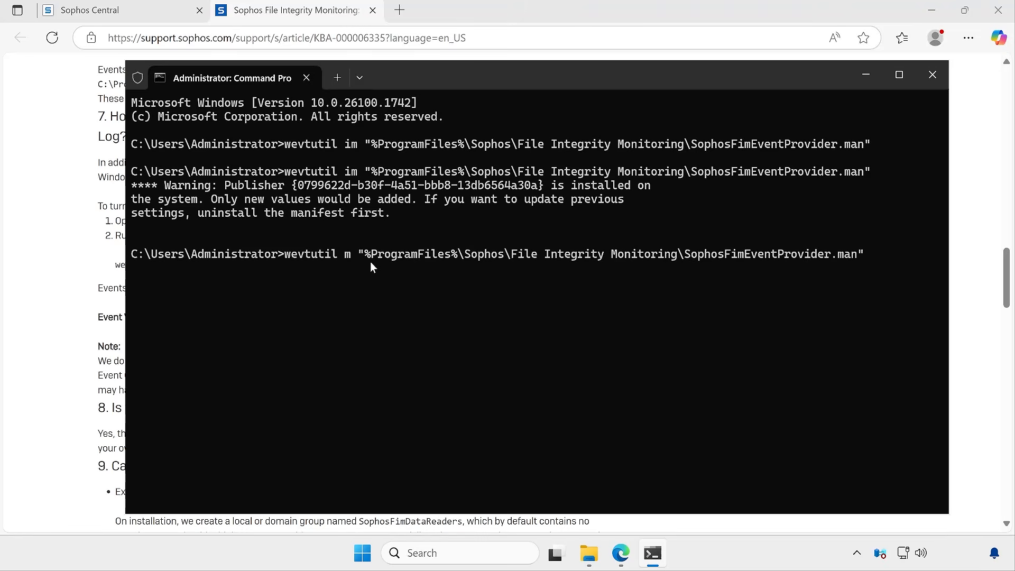
text(u)
key(Return)
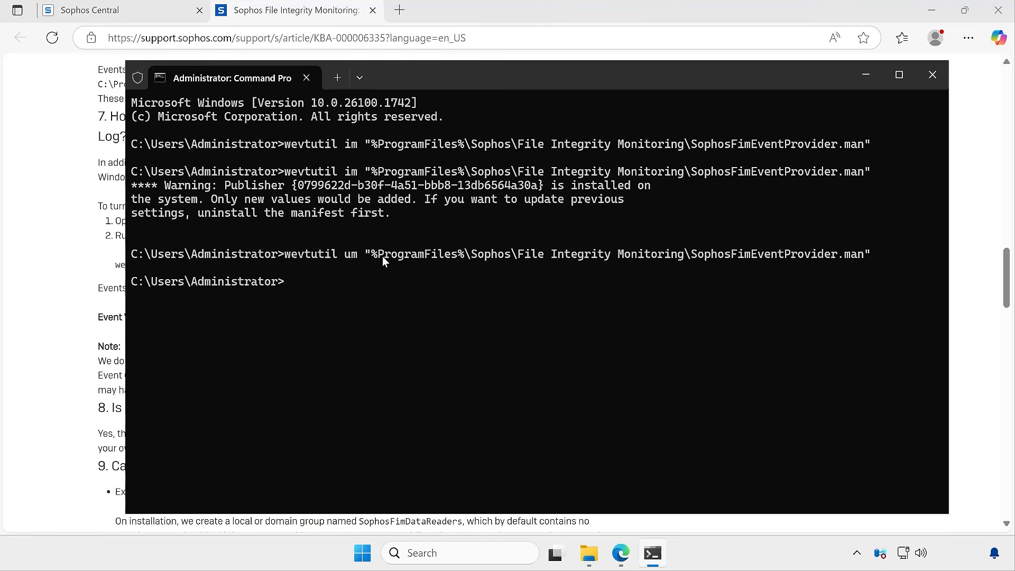
Read the article's section on turning off FIM event logging, including the wevtutil um command and the .evtx file path
click(20, 323)
scroll(269, 344, down, 15)
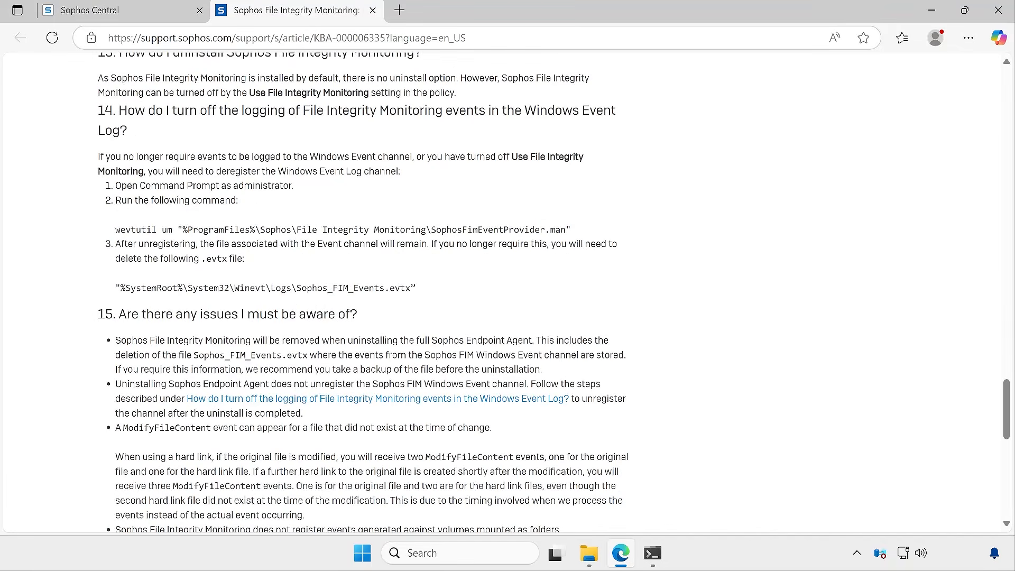
double_click(168, 230)
click(175, 233)
drag(162, 231, 168, 233)
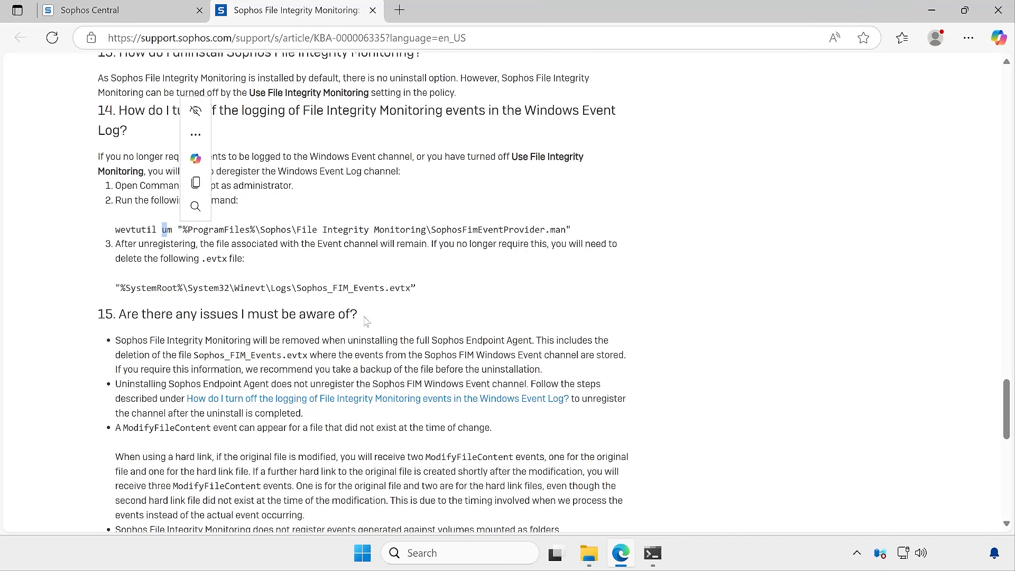
drag(297, 288, 380, 288)
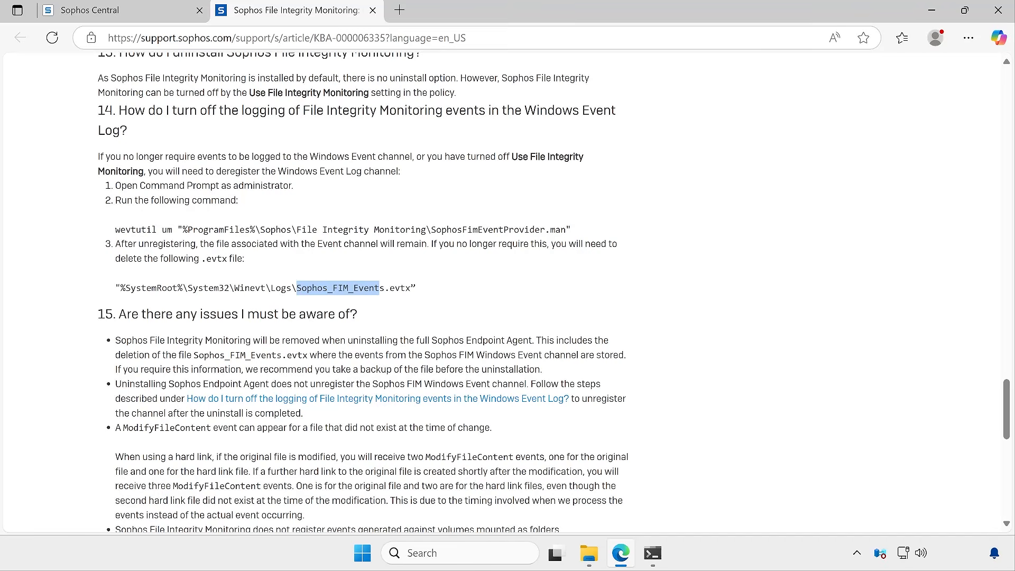
drag(162, 230, 571, 231)
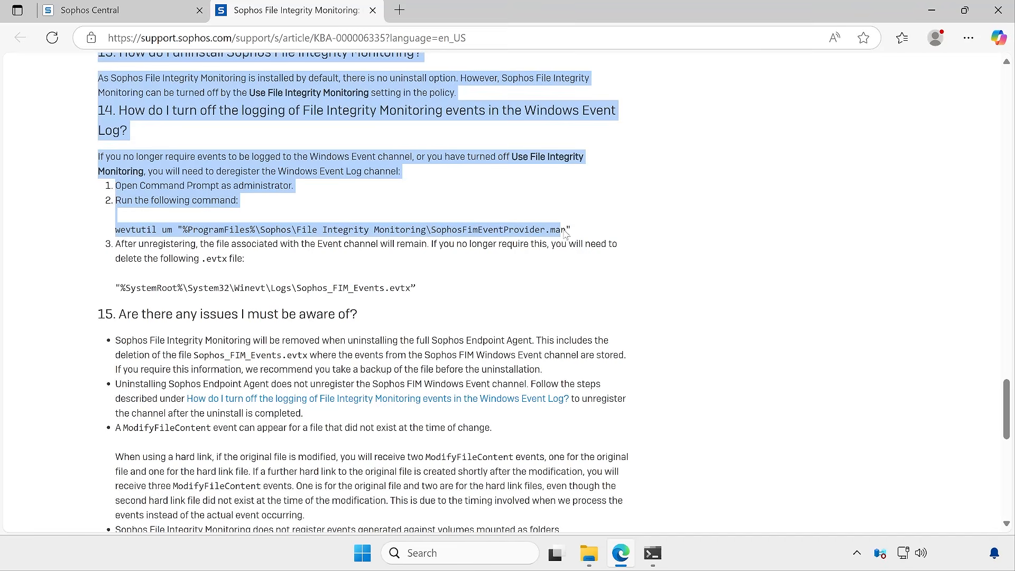
click(580, 234)
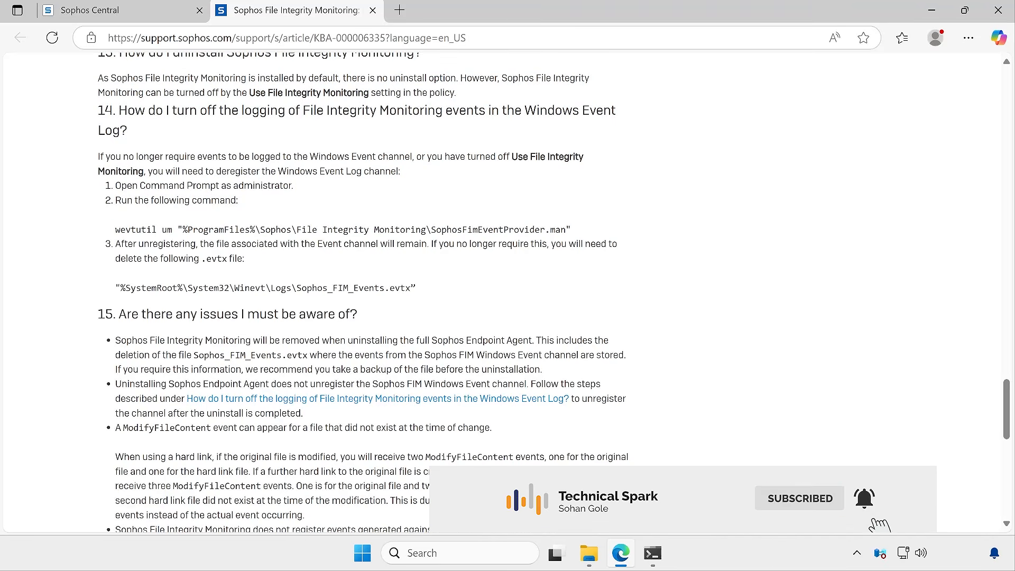
drag(162, 229, 168, 230)
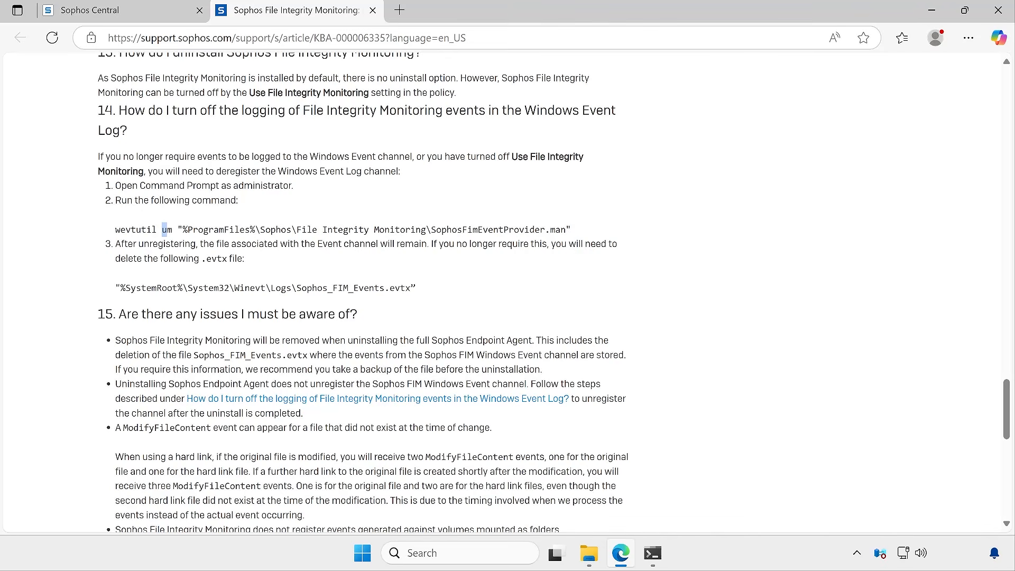
drag(120, 288, 416, 296)
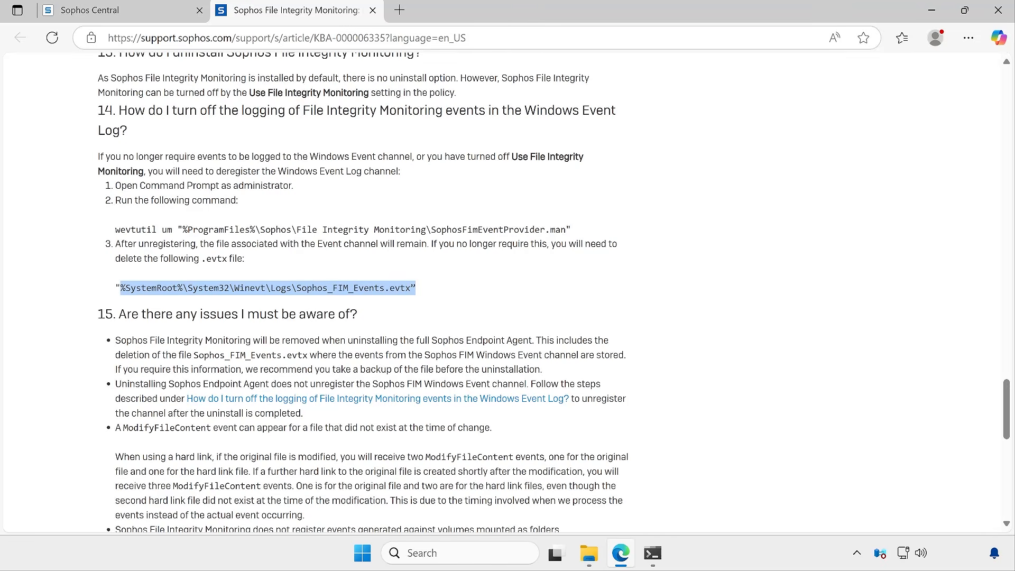
Close the support article tab and open the Add location dialog for custom monitoring, keeping the type File
click(373, 11)
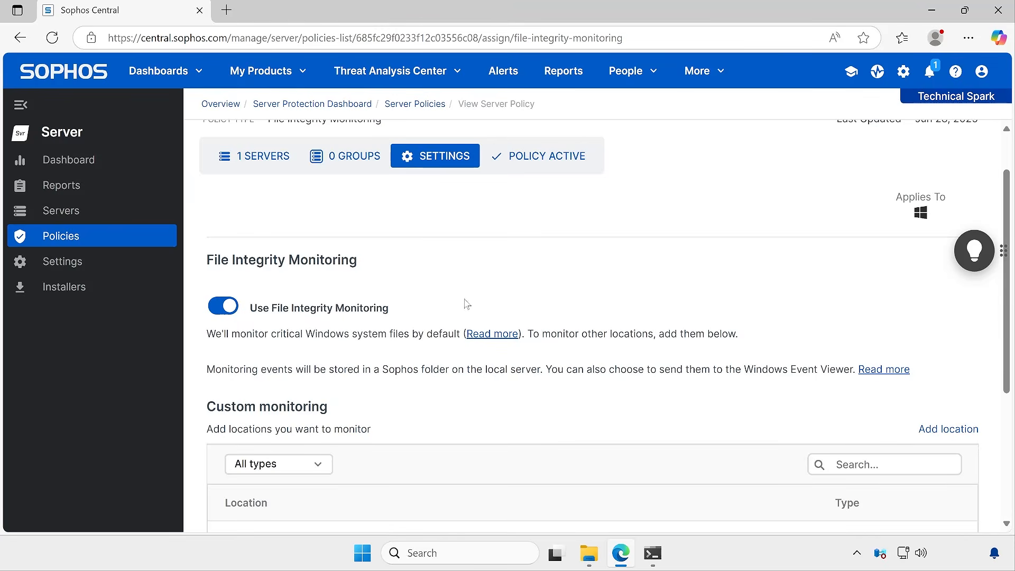
scroll(468, 303, down, 4)
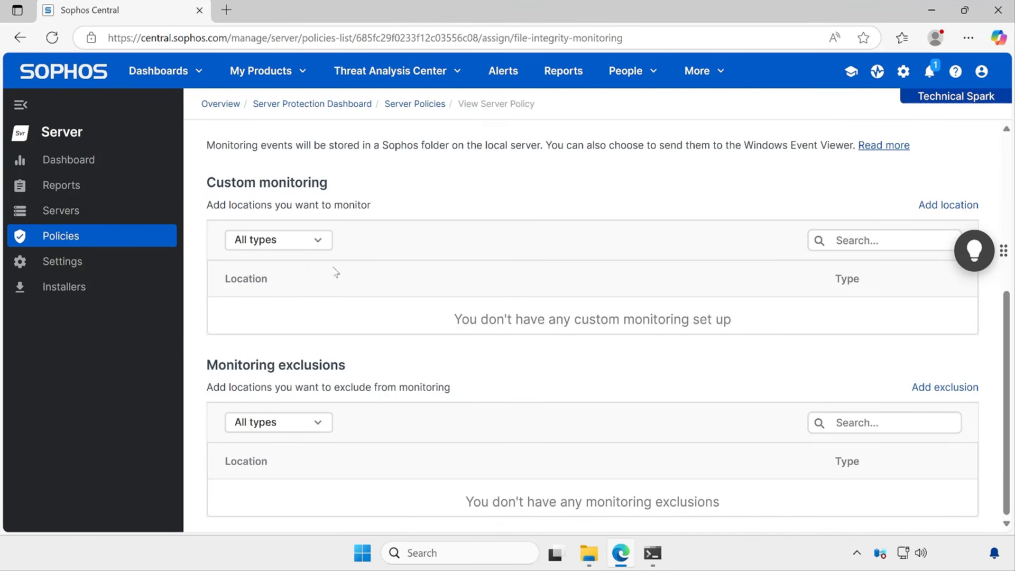
click(316, 240)
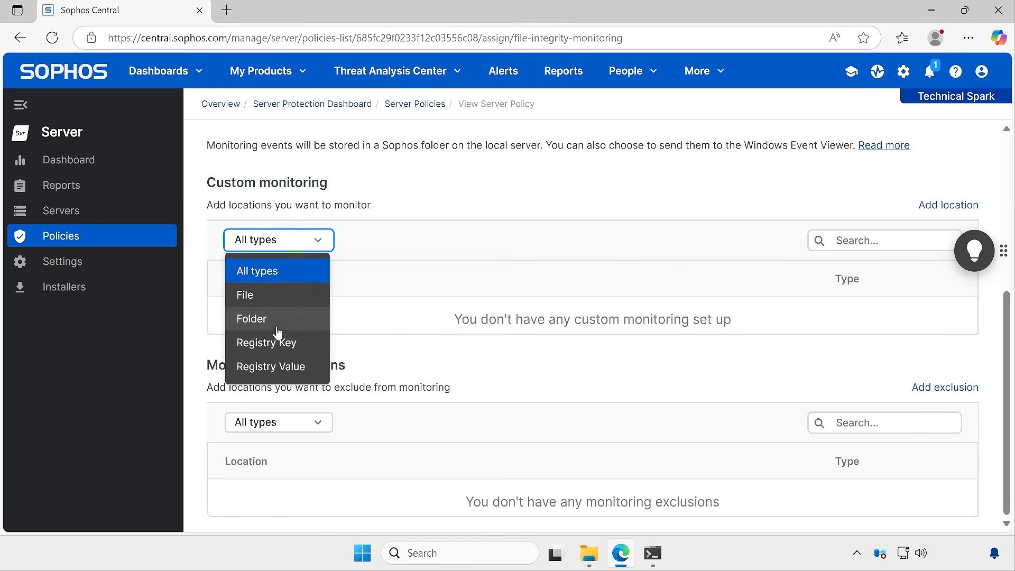
click(642, 192)
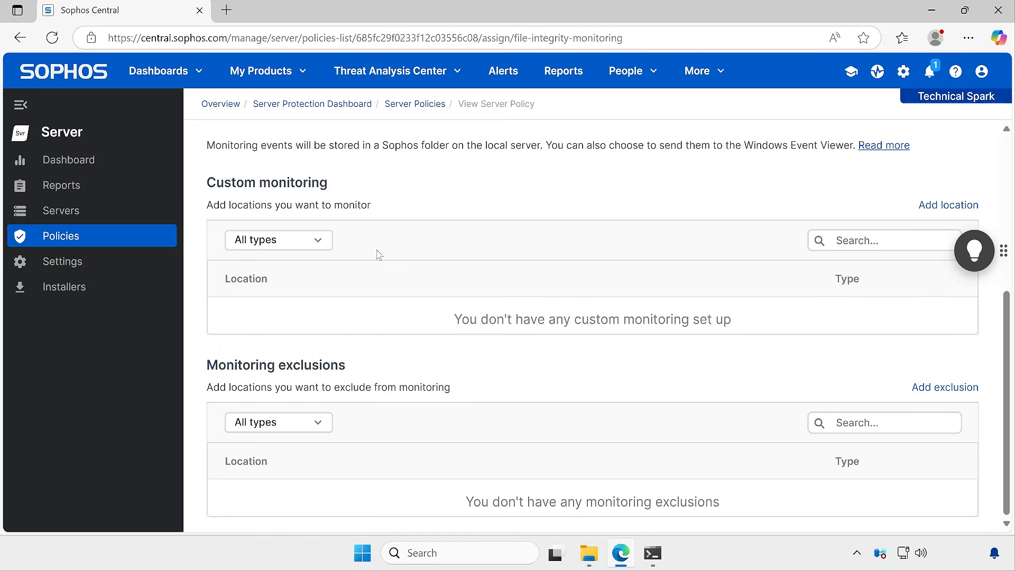
click(932, 206)
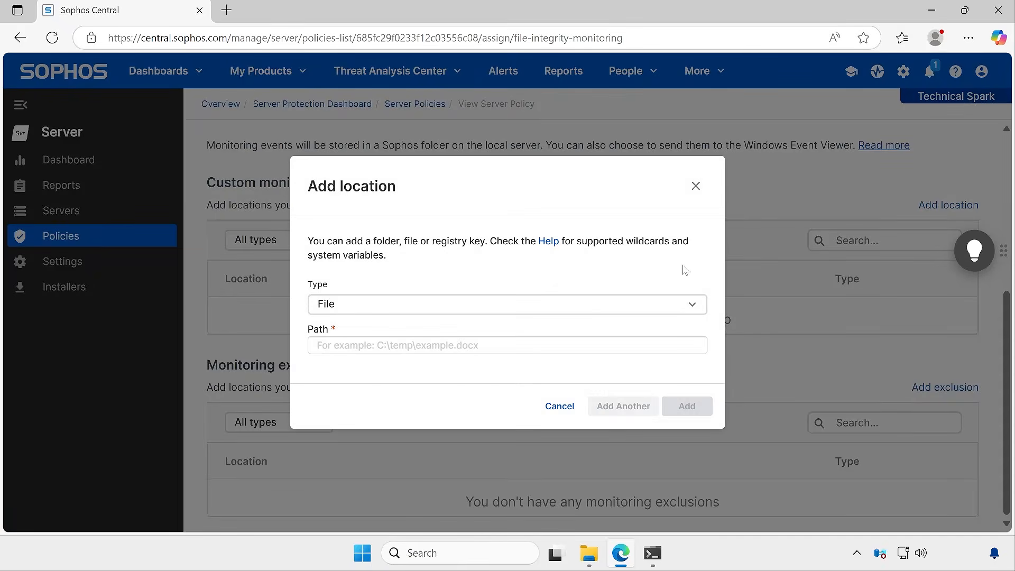
click(509, 303)
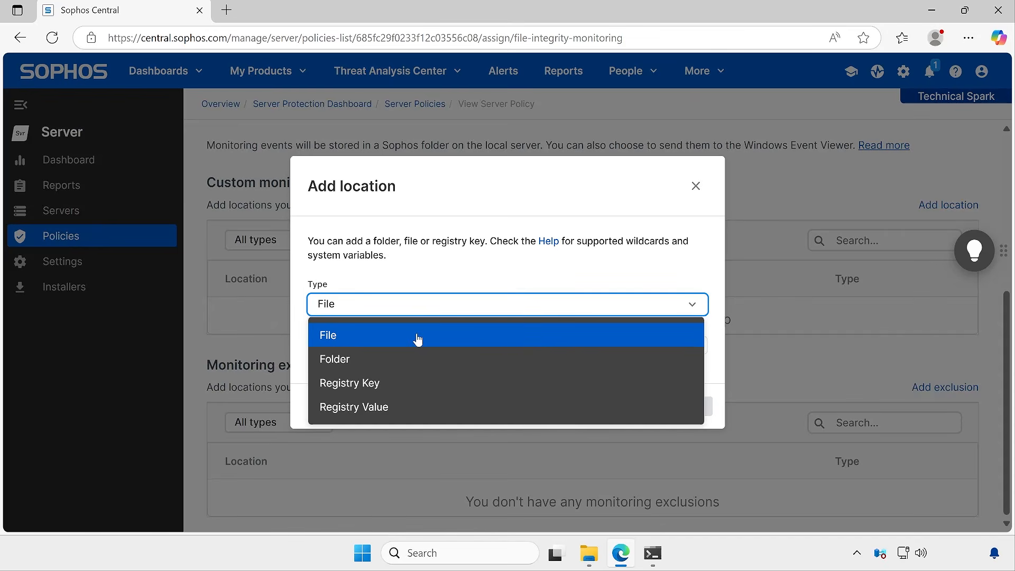
click(418, 341)
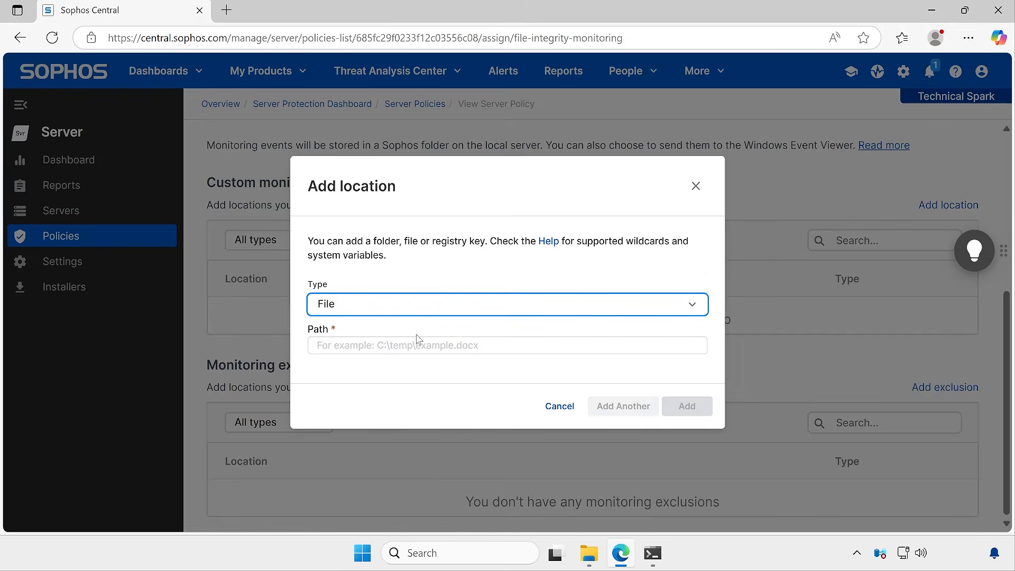
In File Explorer, navigate to C:\Windows\System32\drivers\etc and copy the folder path
click(587, 554)
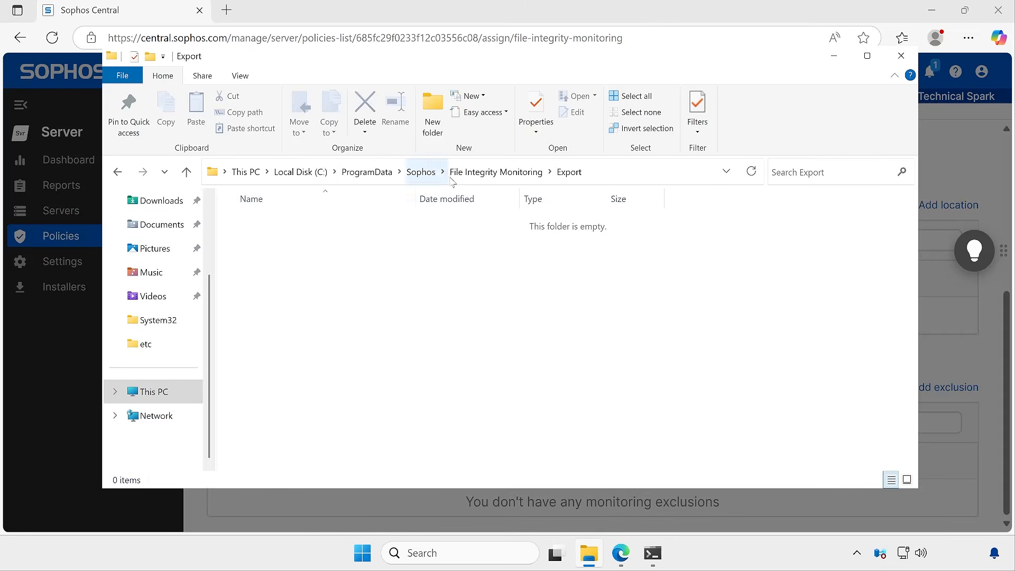
click(322, 175)
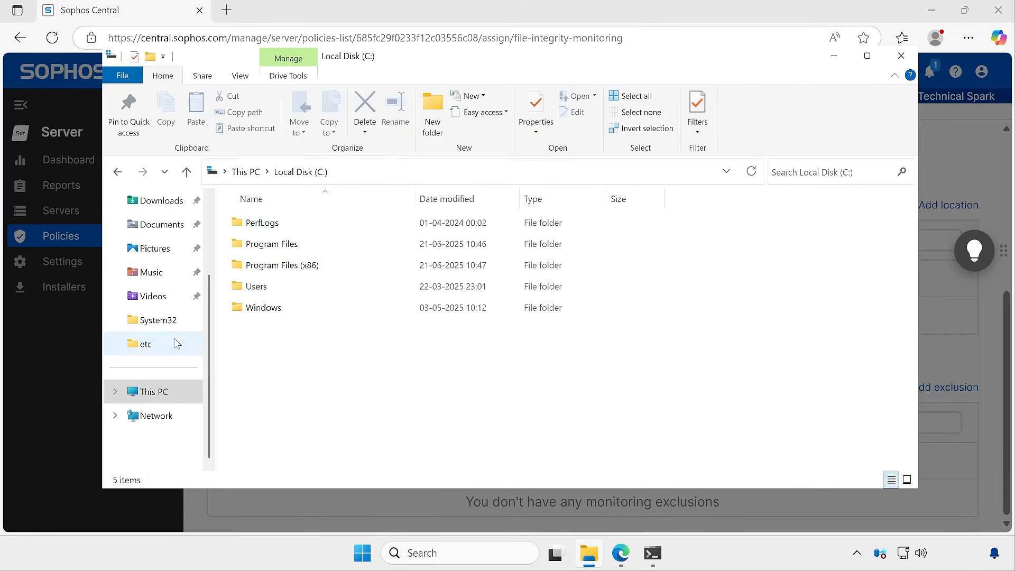
click(158, 320)
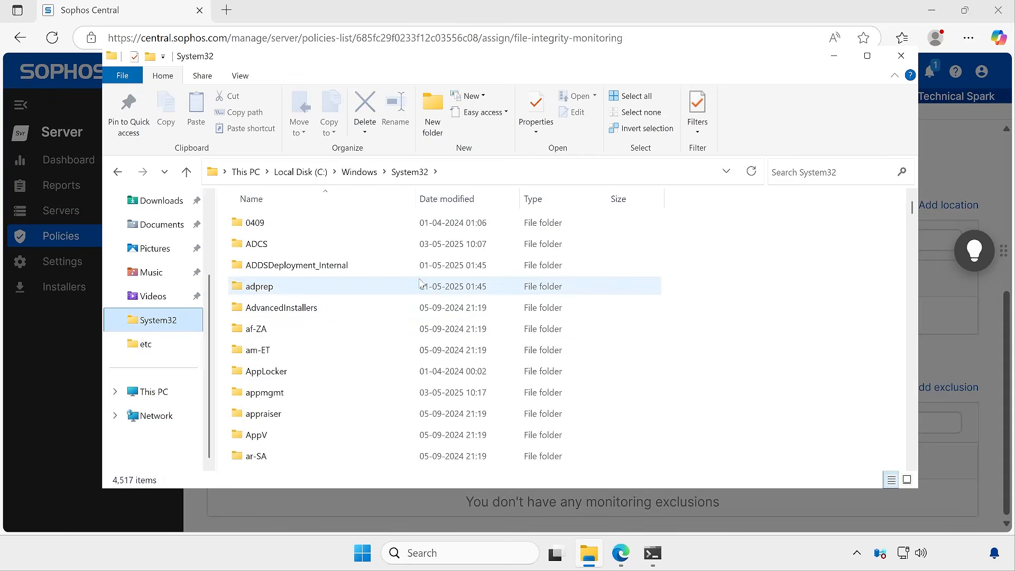
click(386, 286)
text(drivers)
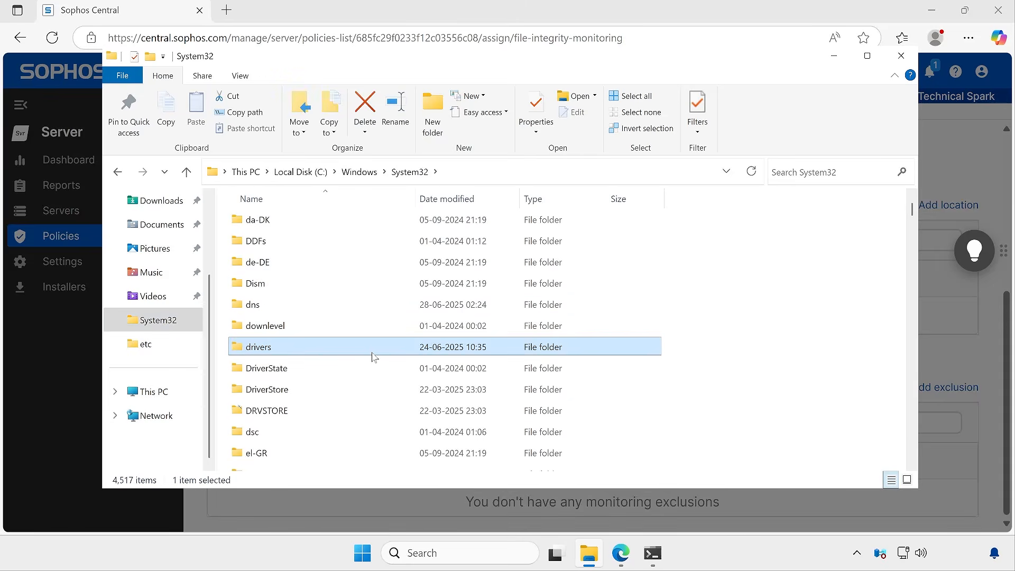
double_click(375, 355)
double_click(317, 273)
click(312, 223)
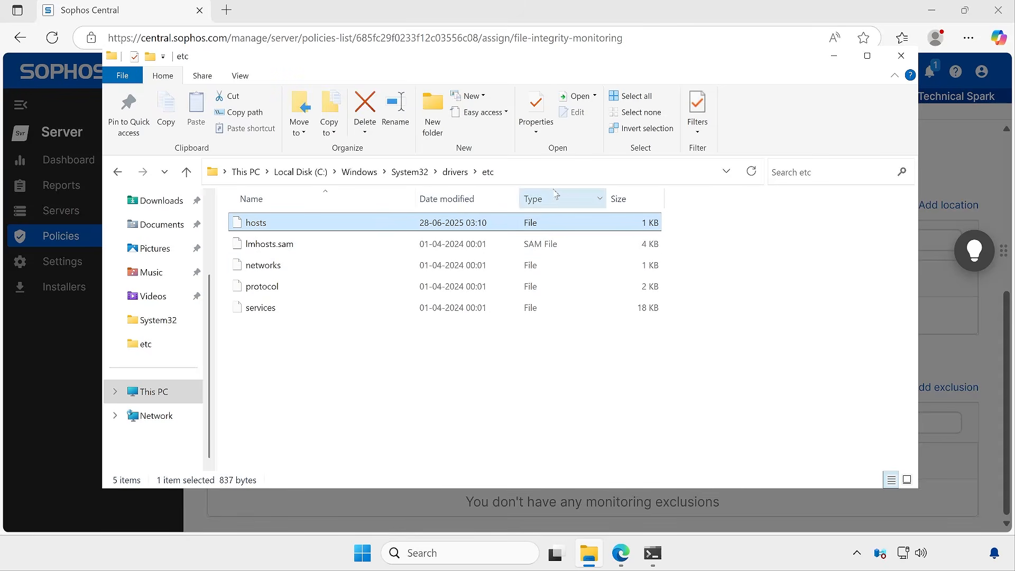
click(587, 169)
key(ctrl+c)
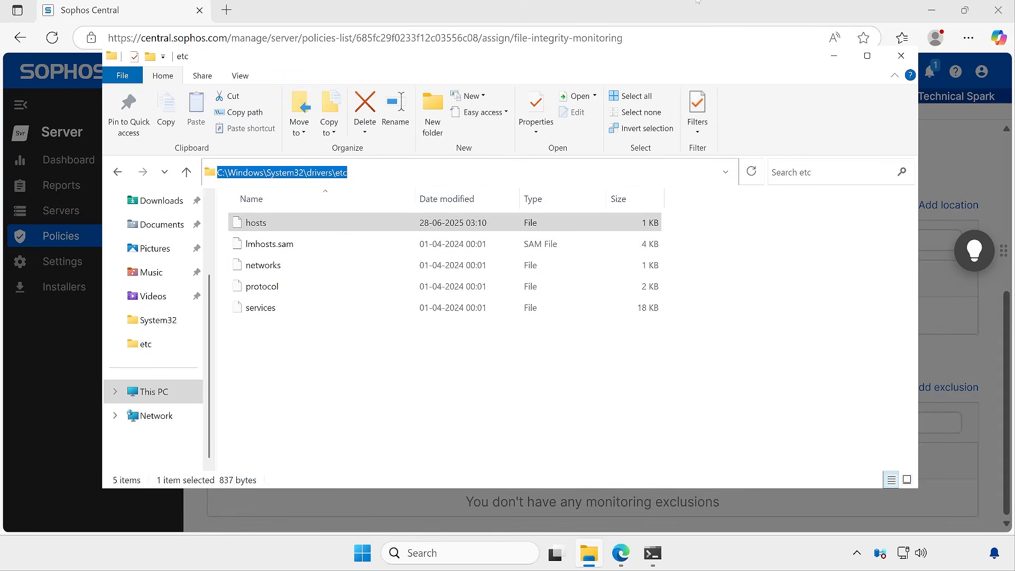
Add the custom monitoring location C:\Windows\System32\drivers\etc\hosts with type File
click(963, 205)
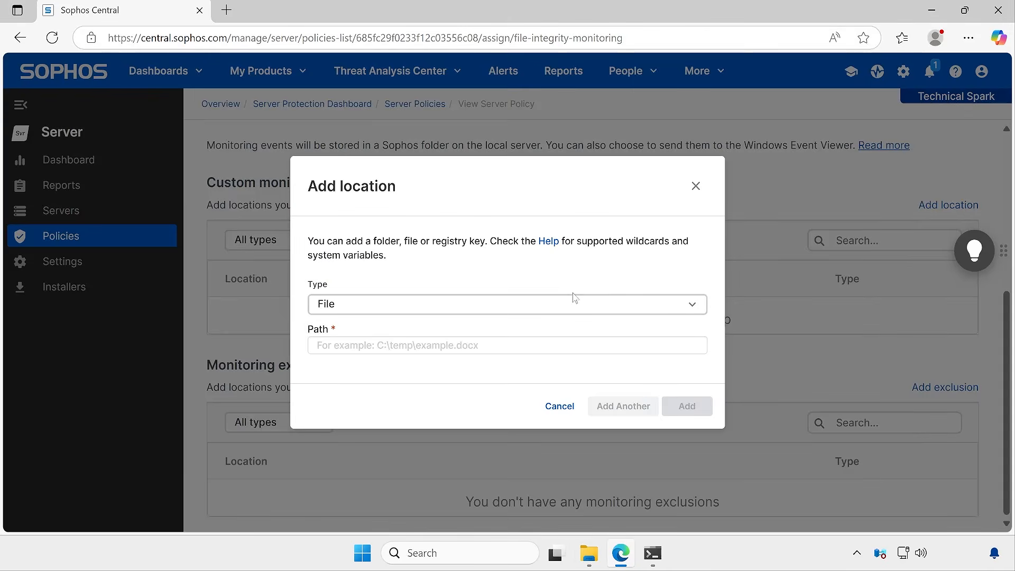
click(529, 345)
key(ctrl+v)
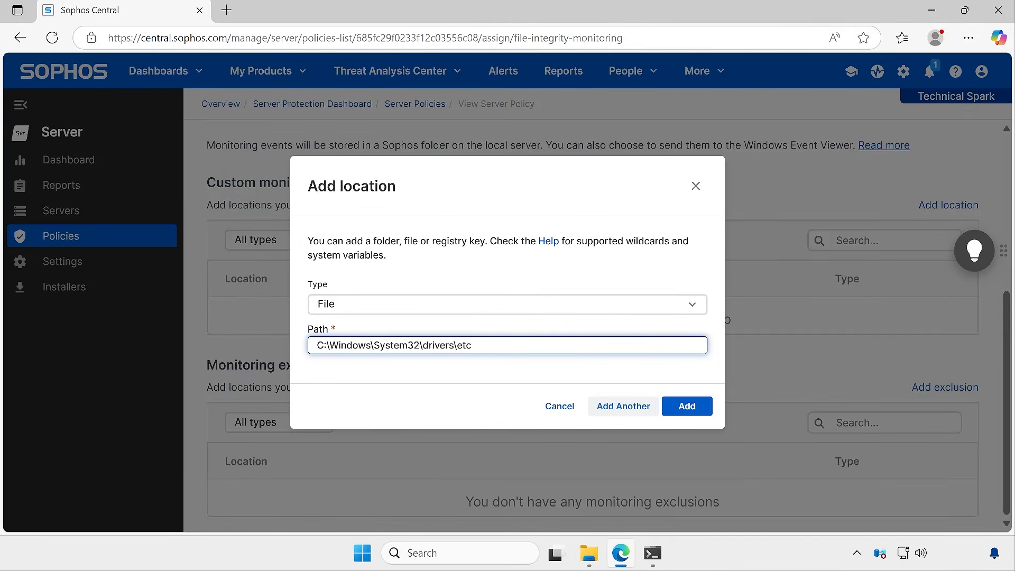
text(\hosts)
click(680, 416)
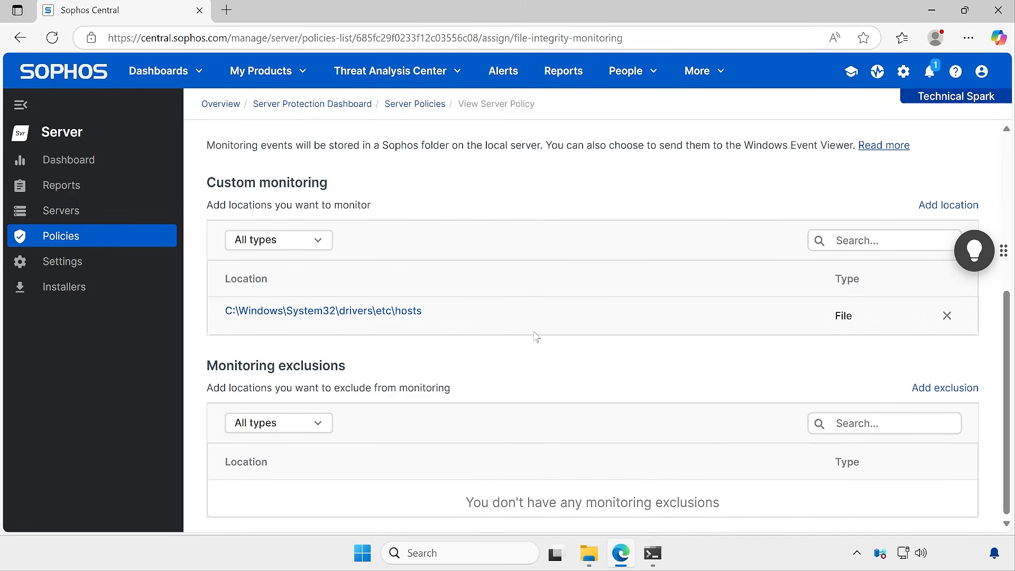
Save the policy and close the Command Prompt and File Explorer windows
scroll(645, 354, up, 5)
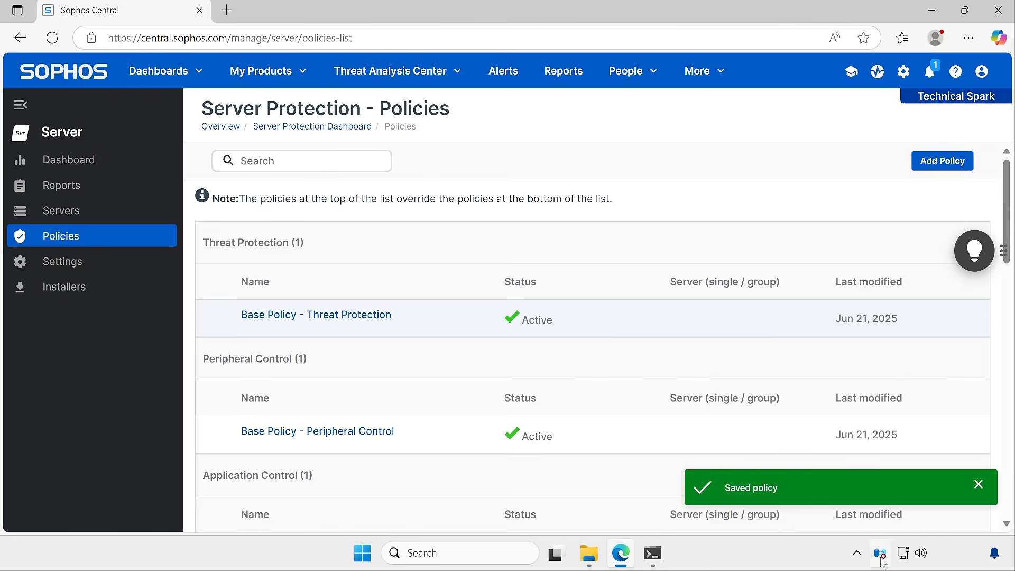
click(977, 485)
key(alt+Tab)
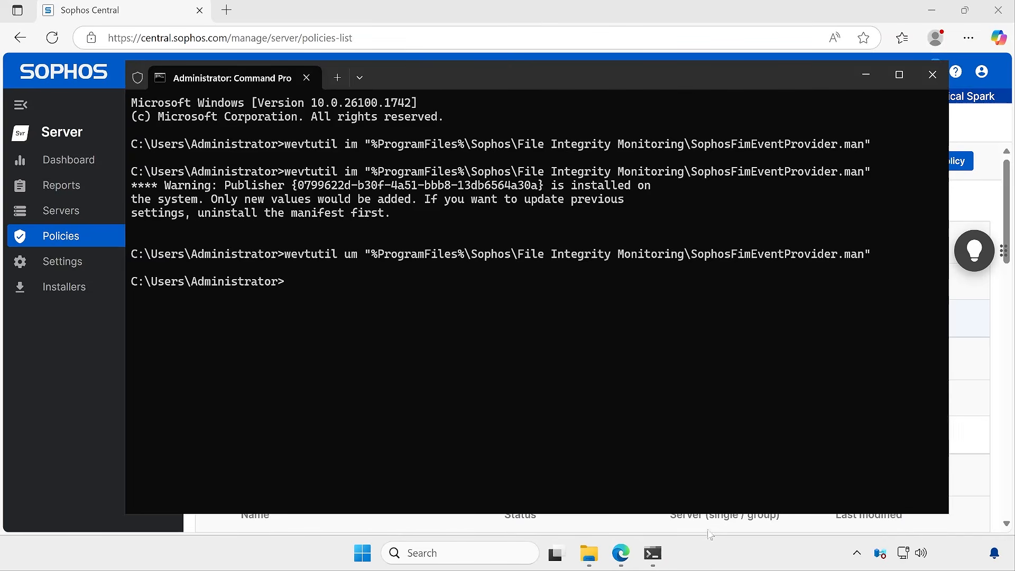
click(941, 79)
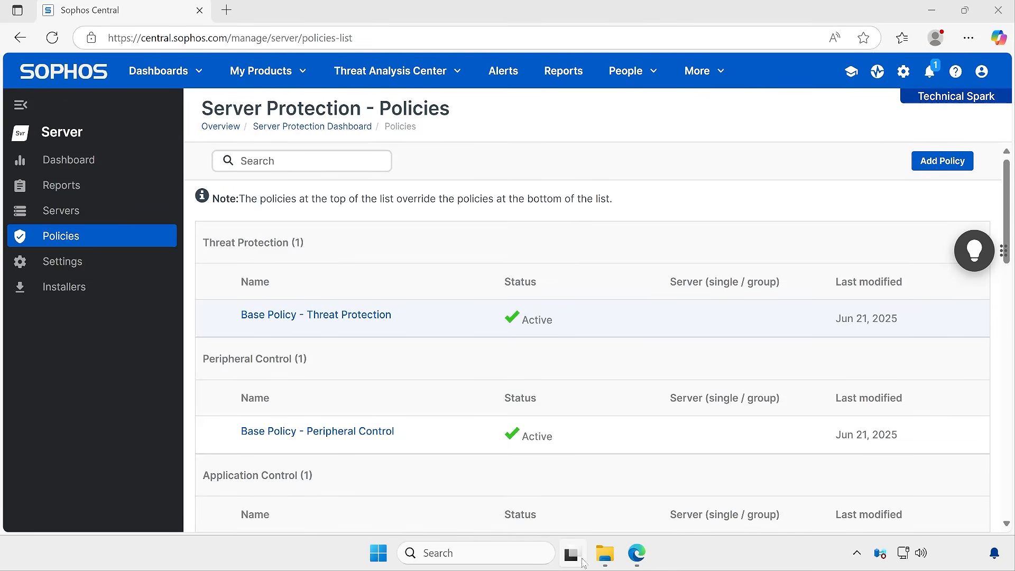
click(605, 552)
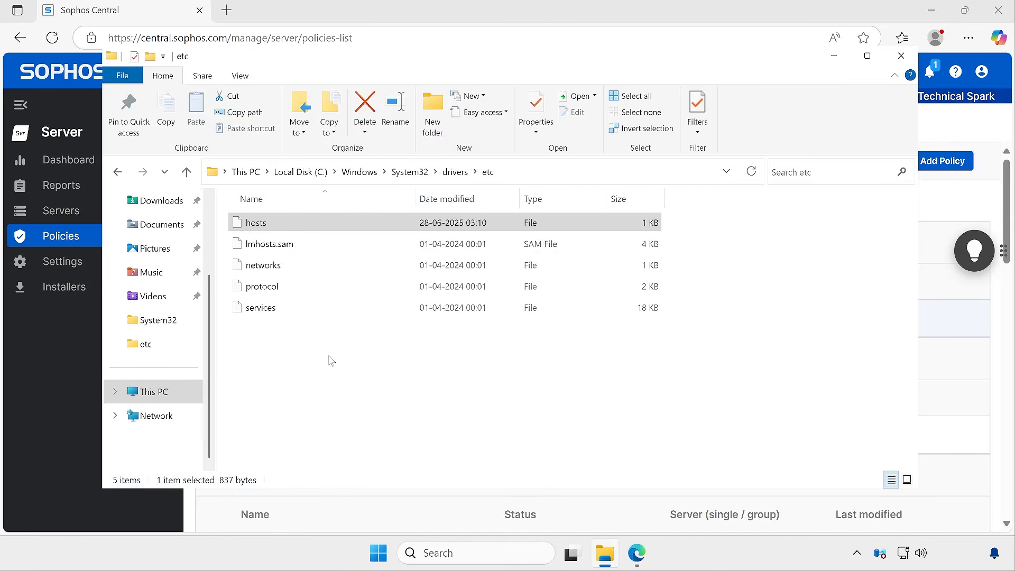
click(30, 389)
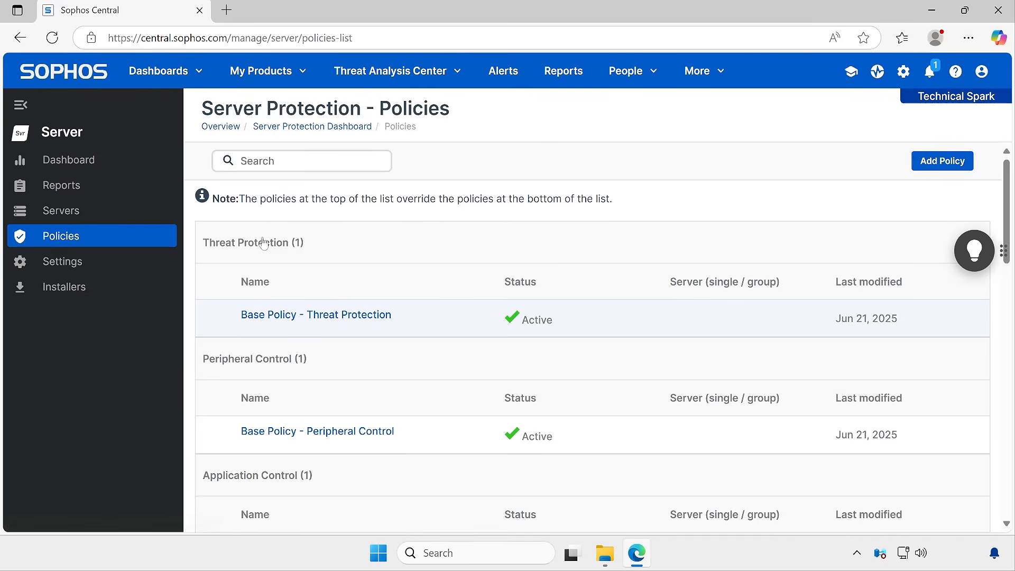
Review the server policies list and open the settings of Base Policy - Linux Runtime Detection
scroll(411, 375, down, 17)
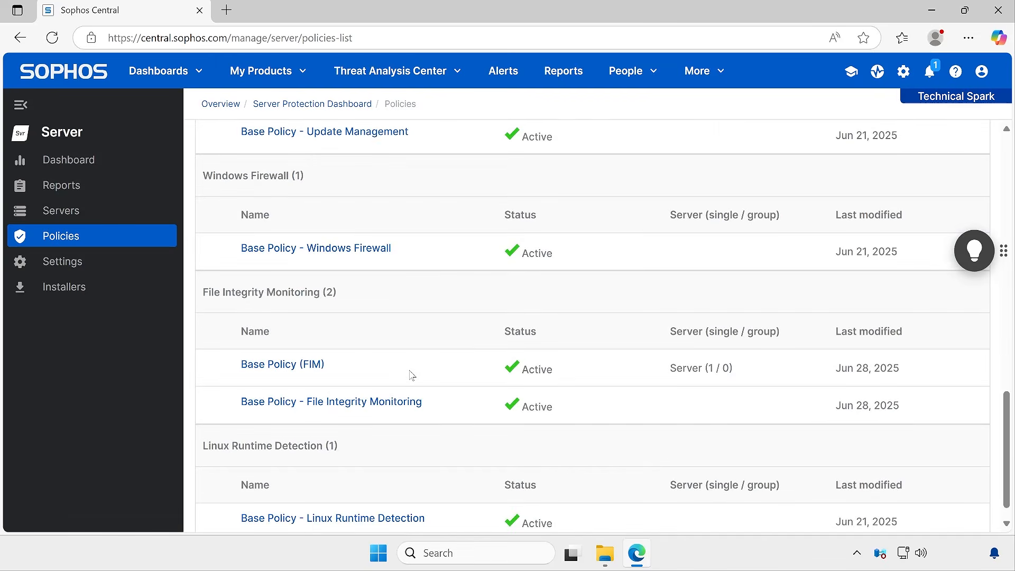
scroll(411, 376, down, 1)
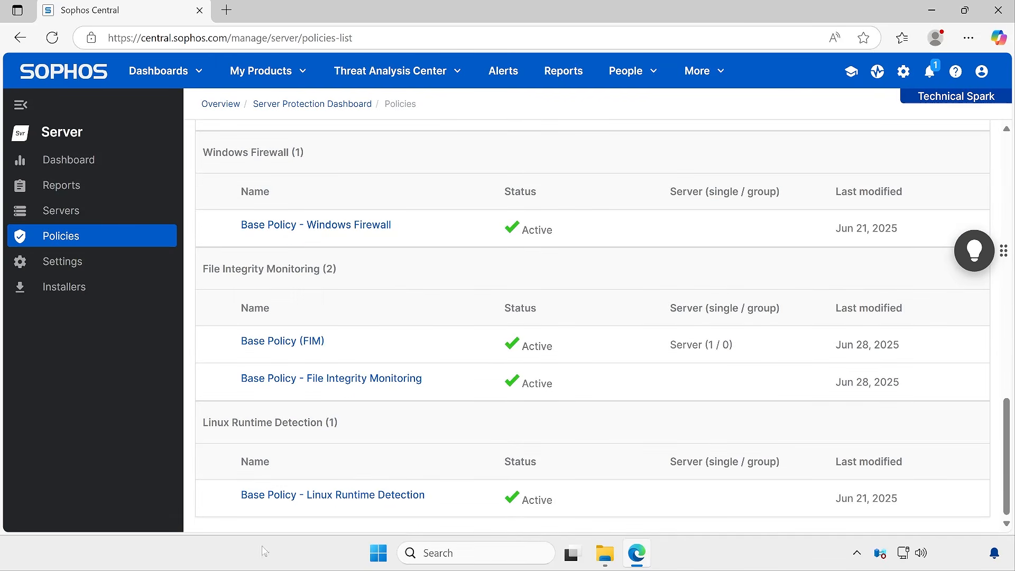
scroll(528, 249, up, 18)
scroll(527, 249, down, 13)
scroll(528, 249, down, 5)
drag(205, 426, 318, 423)
click(350, 463)
click(305, 500)
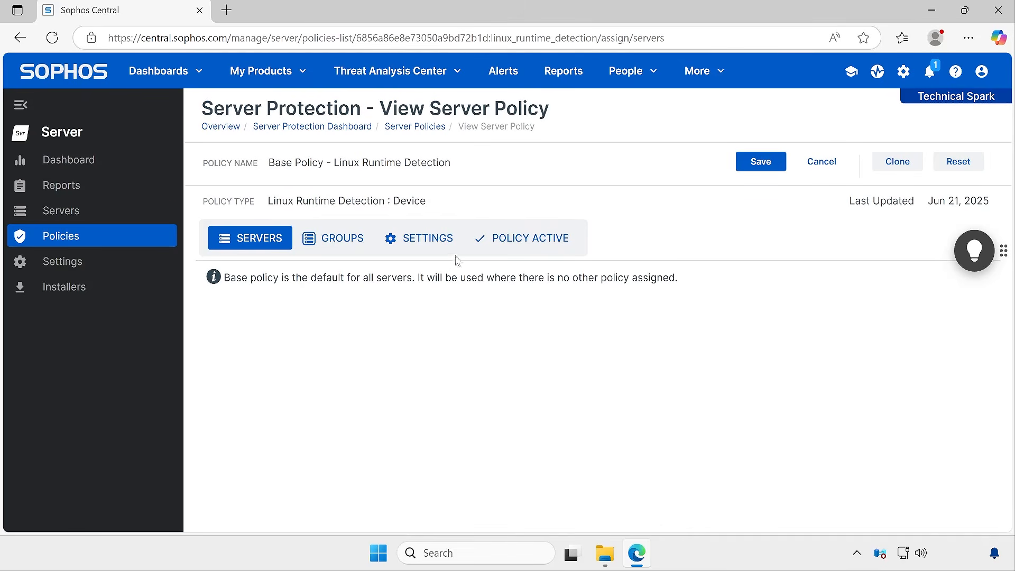
click(444, 241)
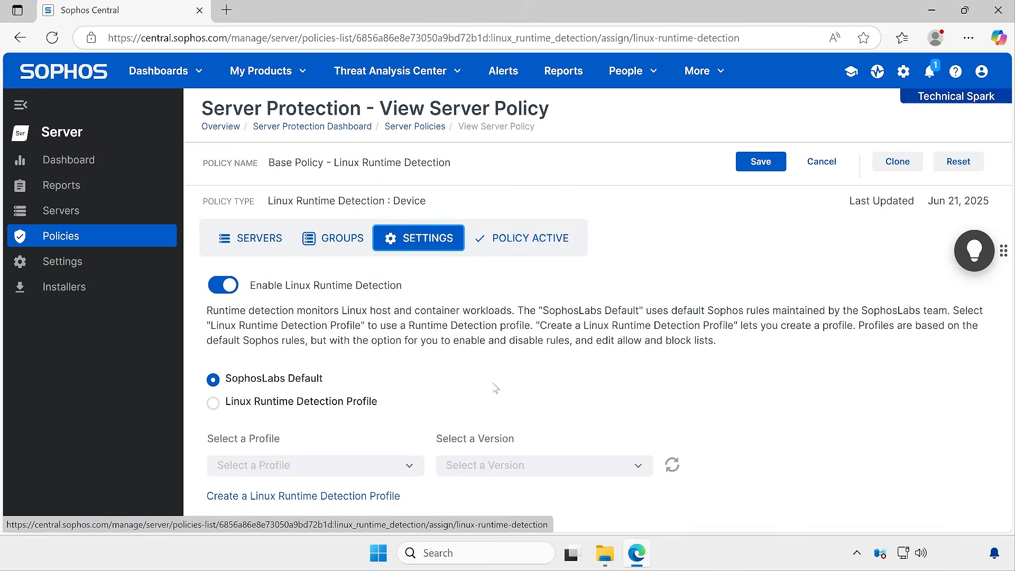
Open the Linux runtime detection profiles page through the policy's Create a Linux Runtime Detection Profile link
click(265, 71)
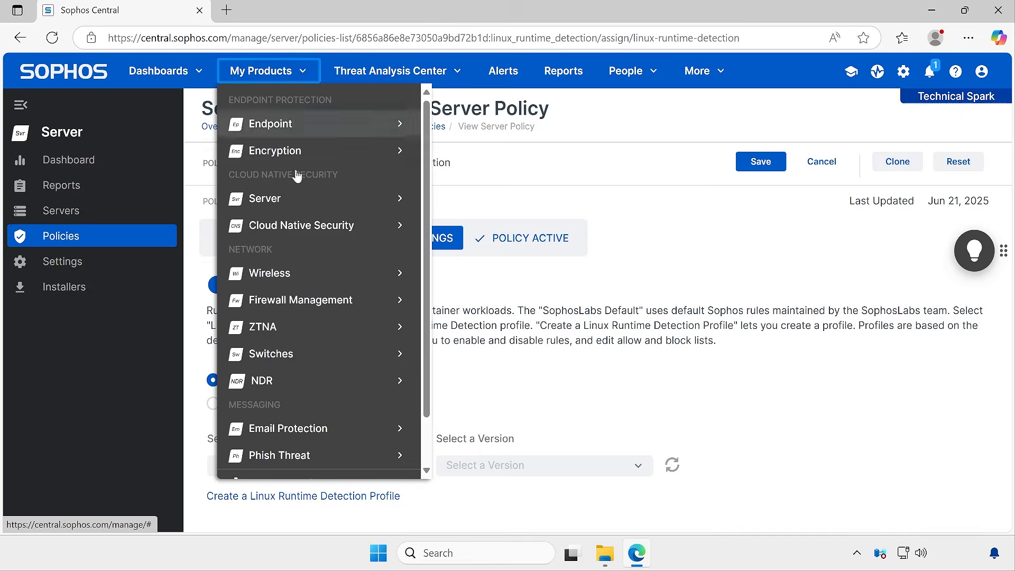
mouse_move(306, 242)
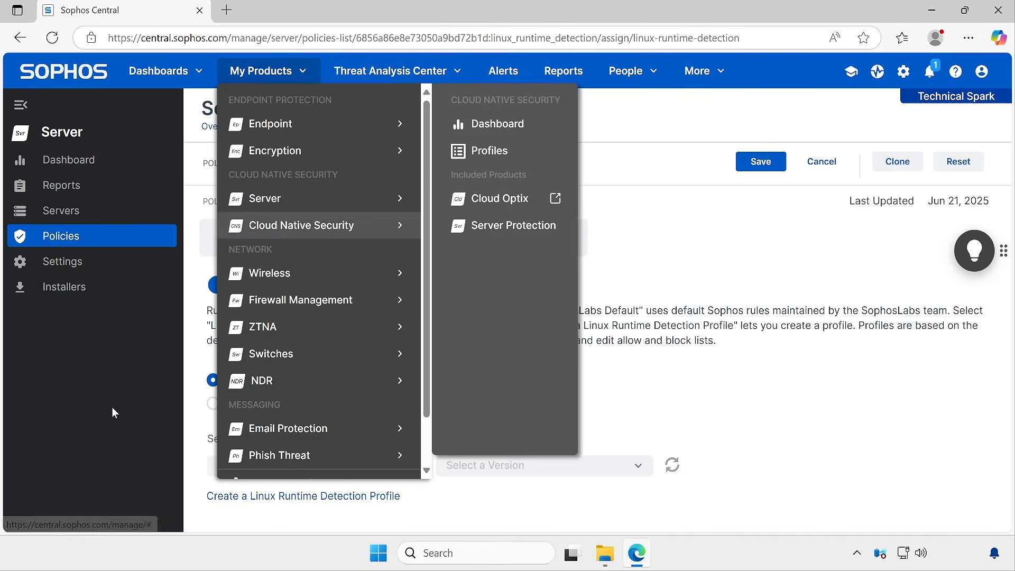
click(112, 409)
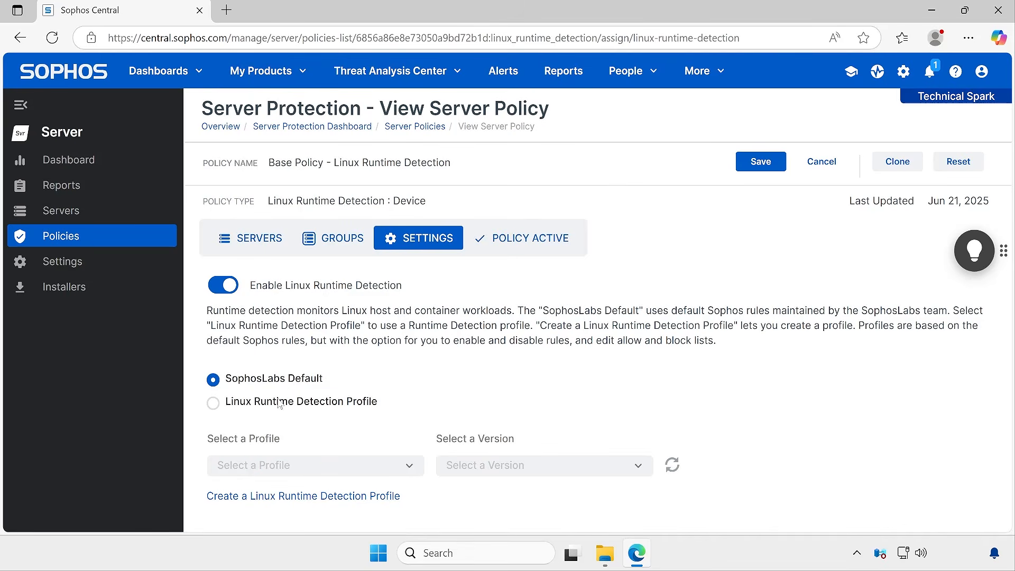
click(294, 498)
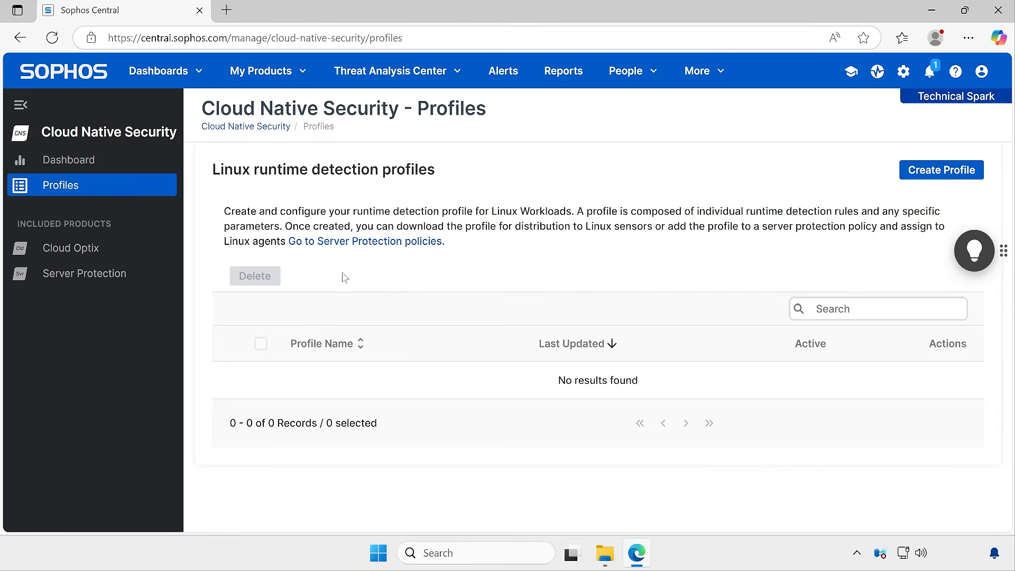
Open the Create Profile form and scroll through its list of detection analytics rules
drag(201, 109, 517, 111)
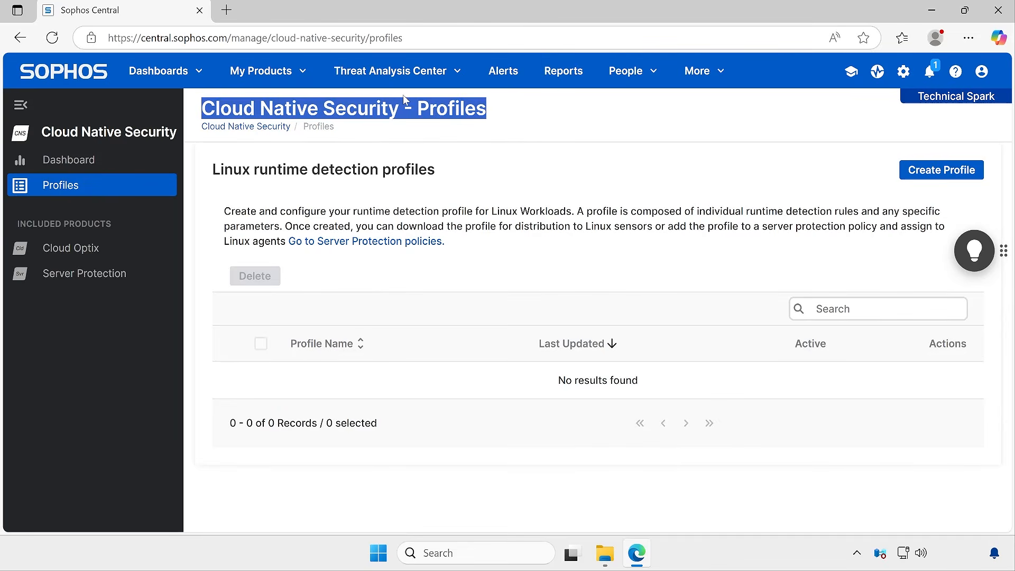
click(942, 179)
scroll(502, 429, down, 5)
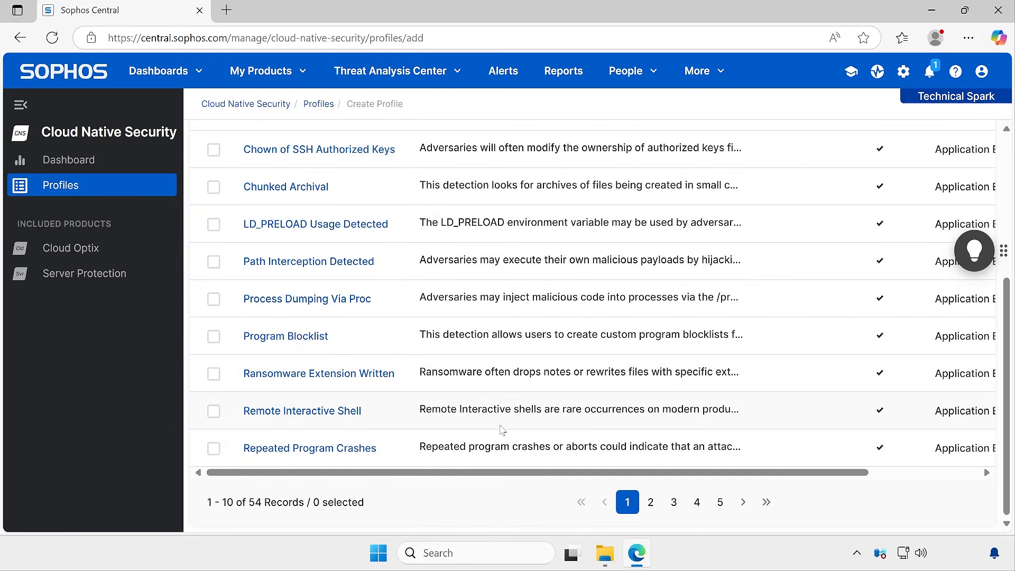
scroll(502, 429, up, 5)
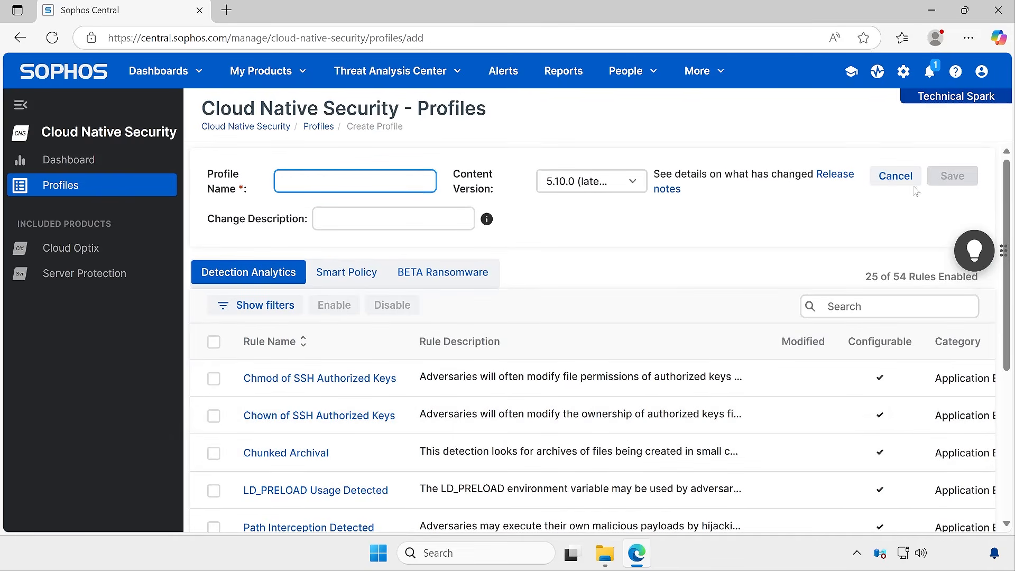
Go to Server Protection's General Settings page and scroll through the available settings sections
click(293, 74)
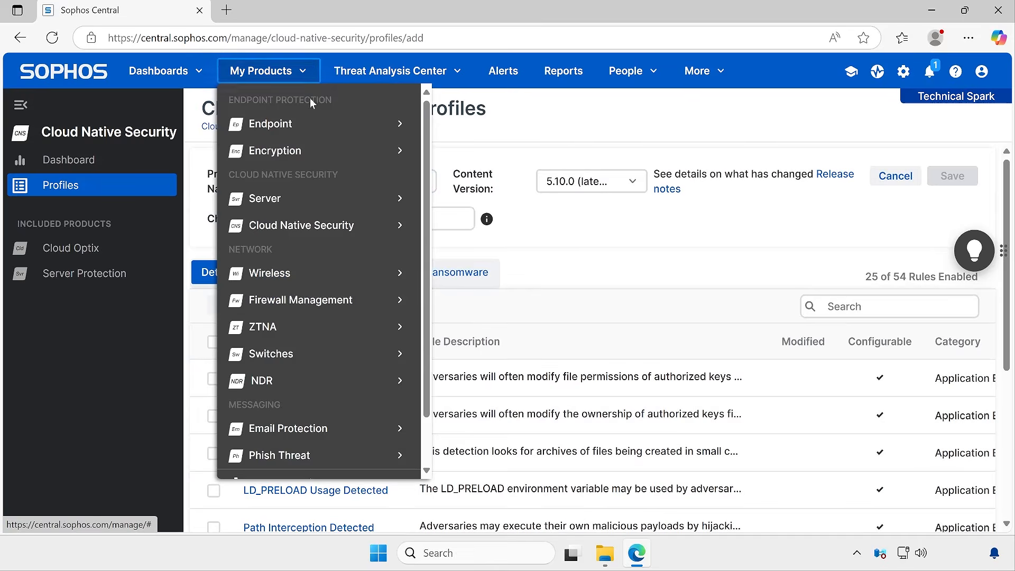
mouse_move(316, 199)
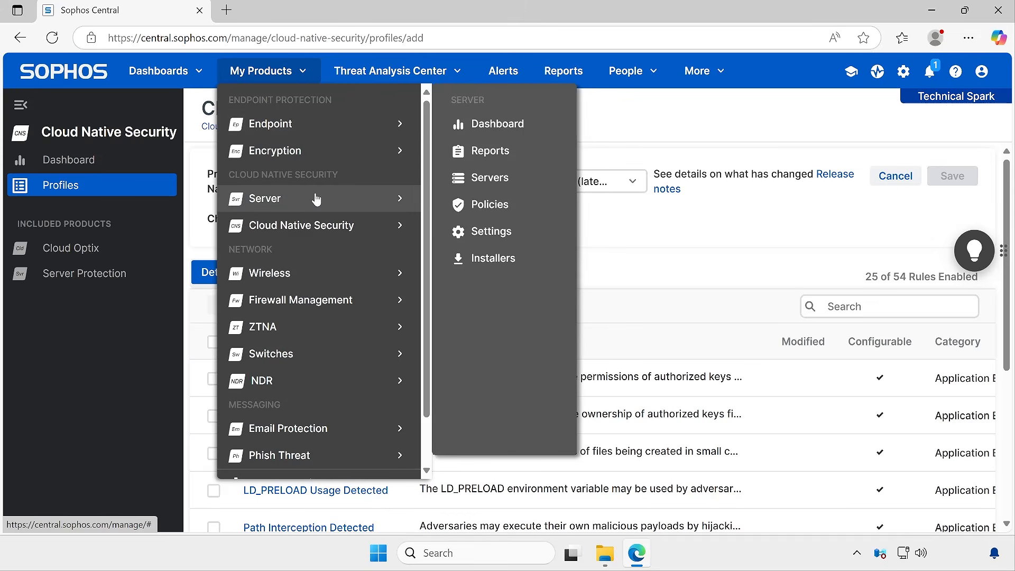
click(314, 200)
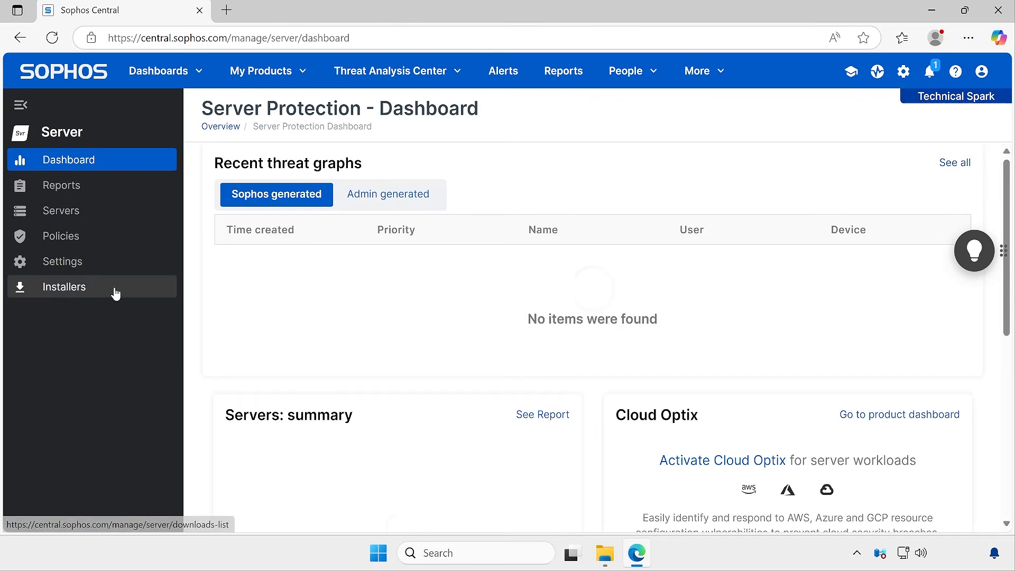
click(82, 262)
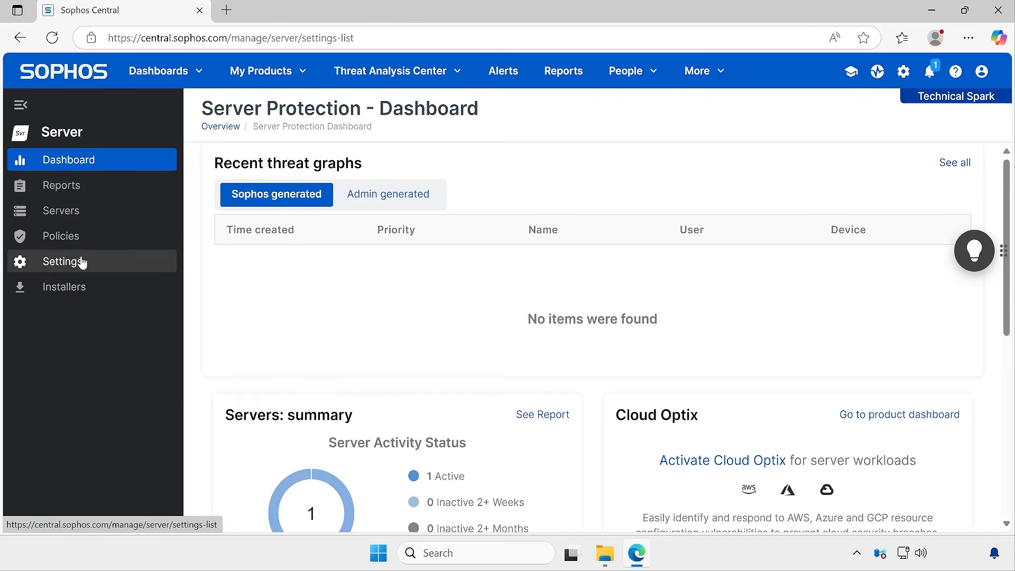
scroll(419, 469, down, 6)
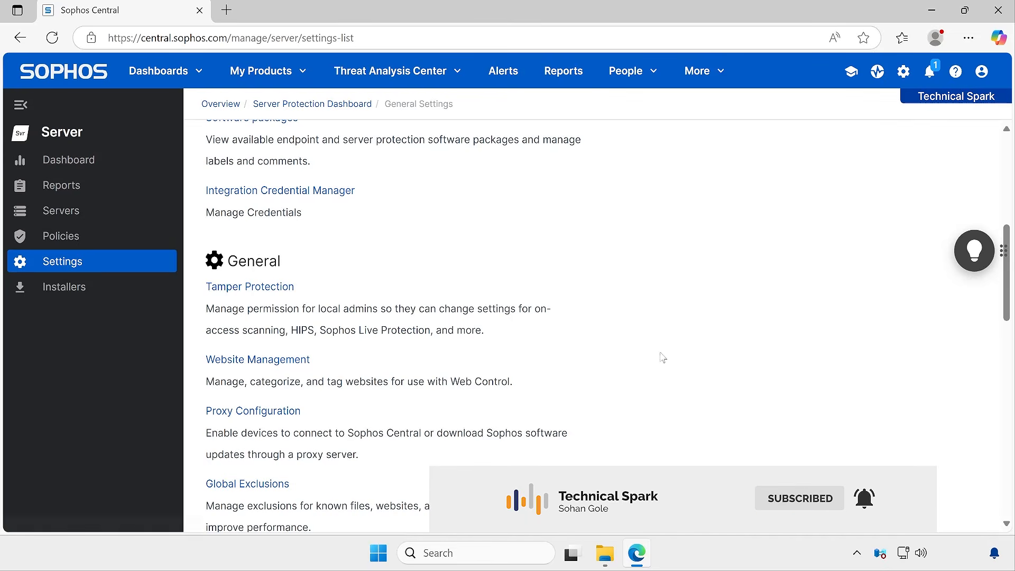
scroll(649, 380, up, 8)
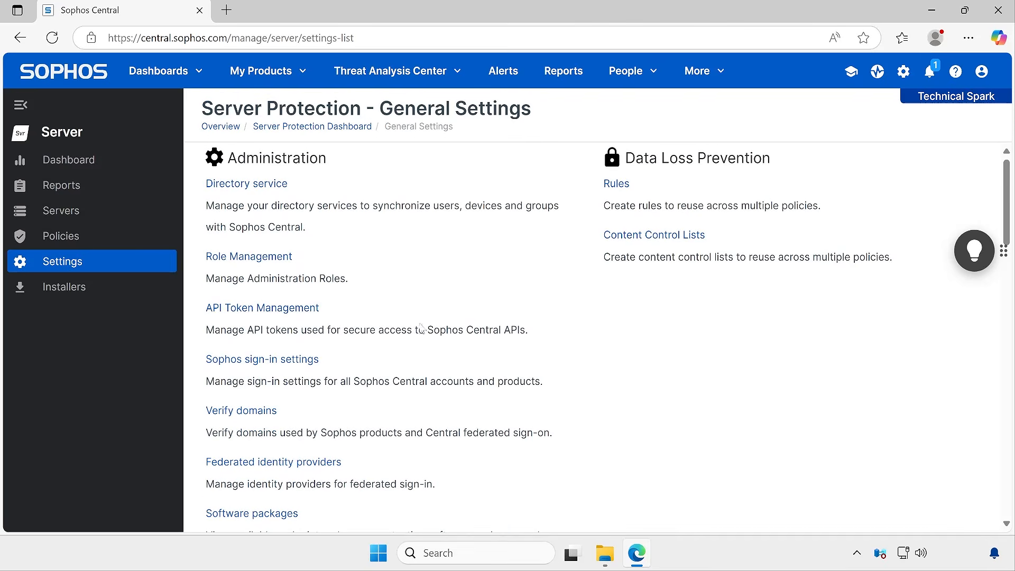